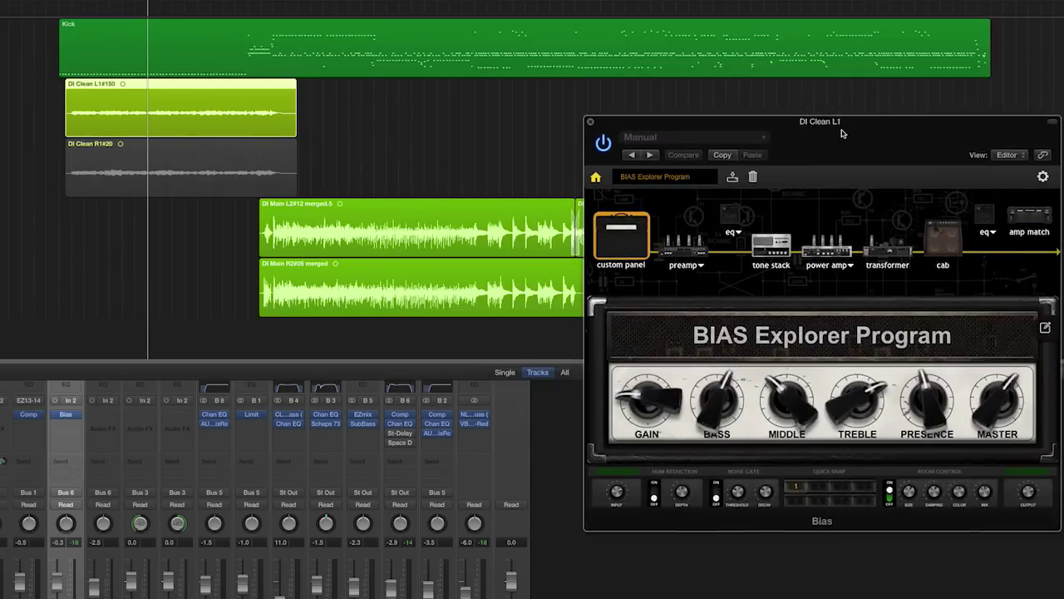
# Step: Load the '94 MATCH 30 amp from the Clean category in the Bias plug-in on the DI Clean L1 track
pyautogui.click(671, 172)
pyautogui.moveTo(655, 221)
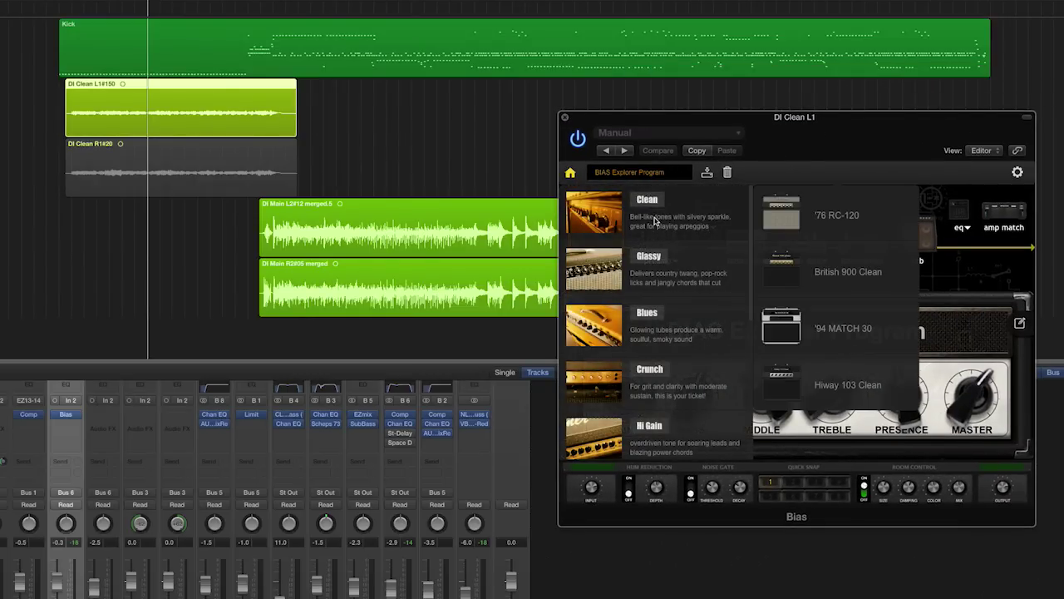
pyautogui.click(850, 329)
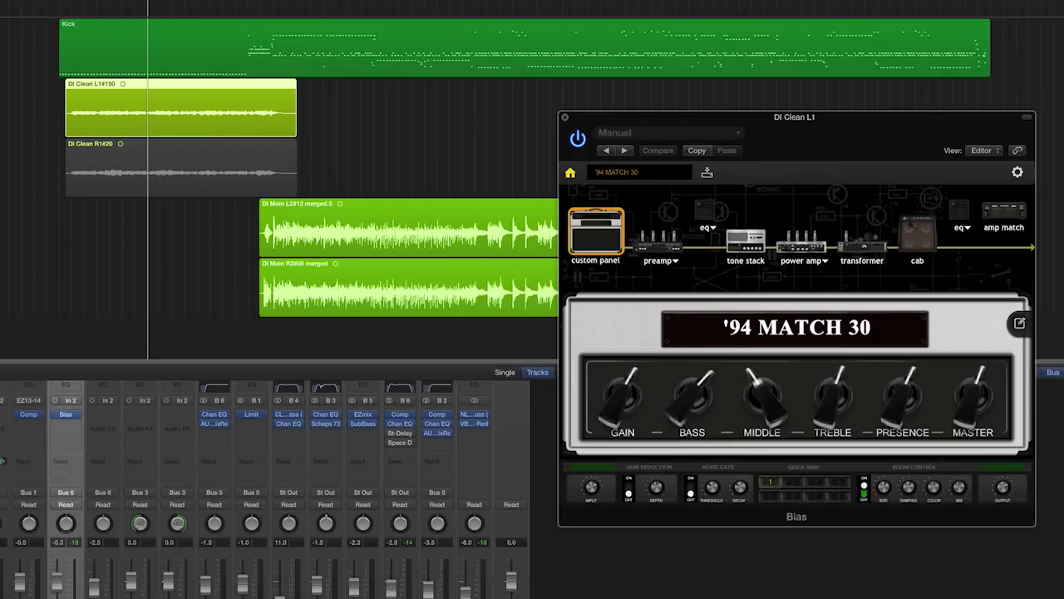
# Step: Solo the DI Clean L1 track, play it from near its beginning and lower the amp's Master knob
pyautogui.hotkey('ctrl', 's')
pyautogui.click(80, 4)
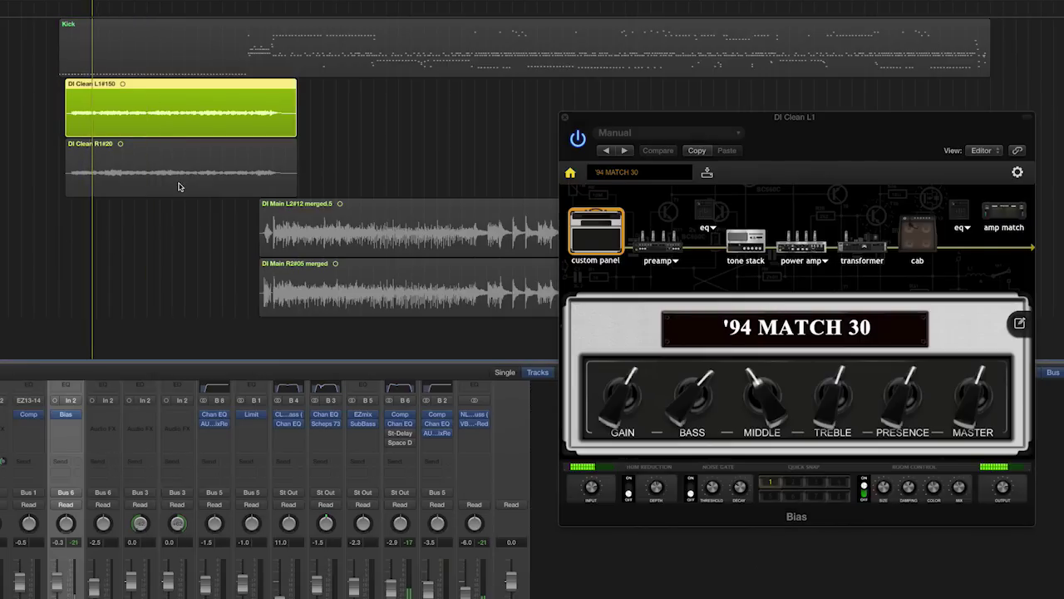
pyautogui.moveTo(956, 408); pyautogui.dragTo(956, 455)
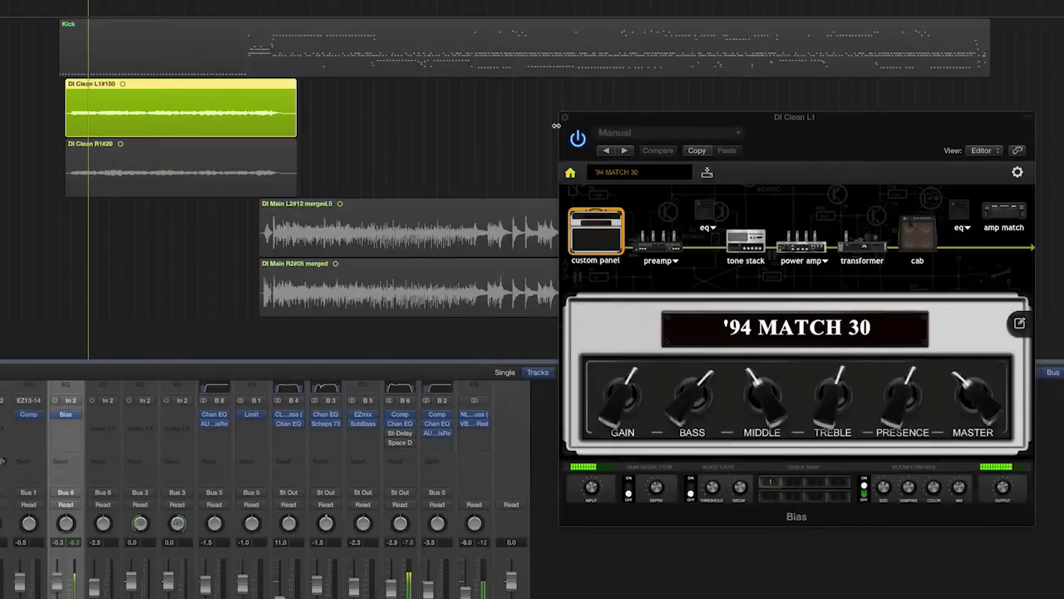
# Step: Change the preamp's cathode follower tube to 12AT7 and set the transformer type to Fat Style
pyautogui.click(656, 249)
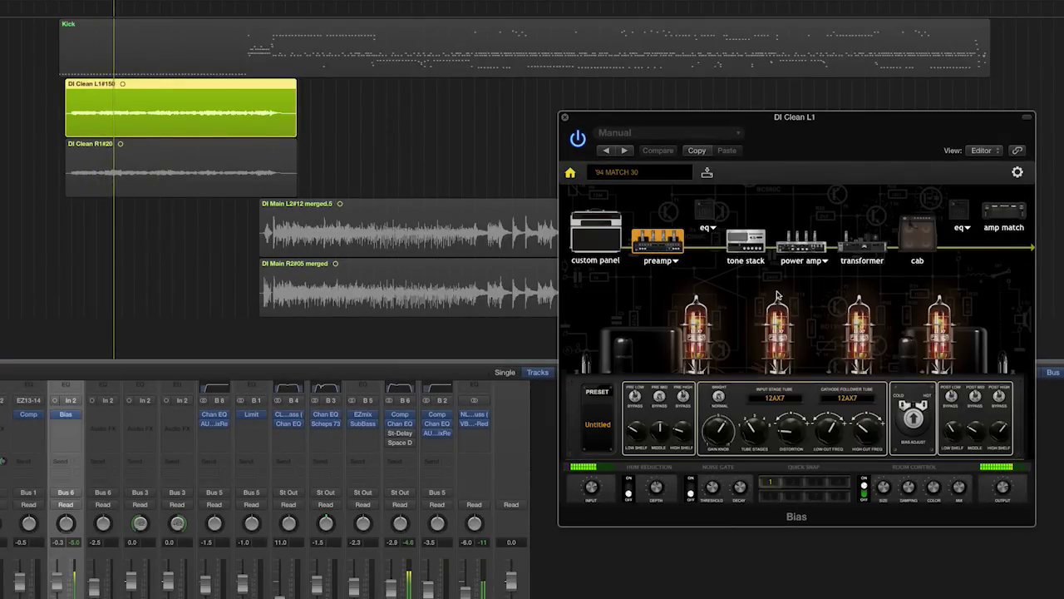
pyautogui.click(854, 324)
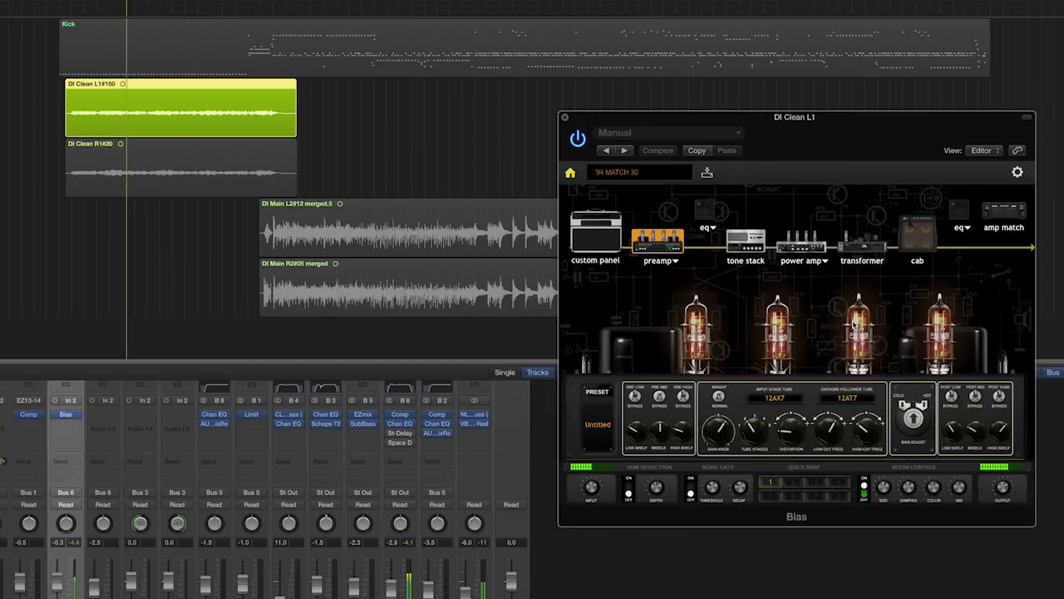
pyautogui.click(746, 241)
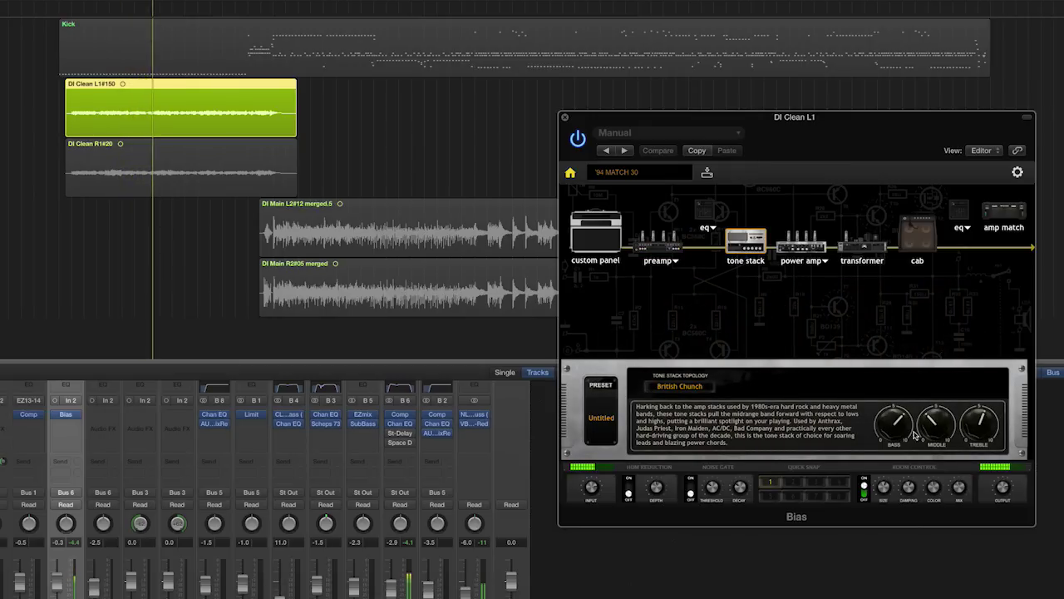
pyautogui.click(850, 245)
pyautogui.click(933, 347)
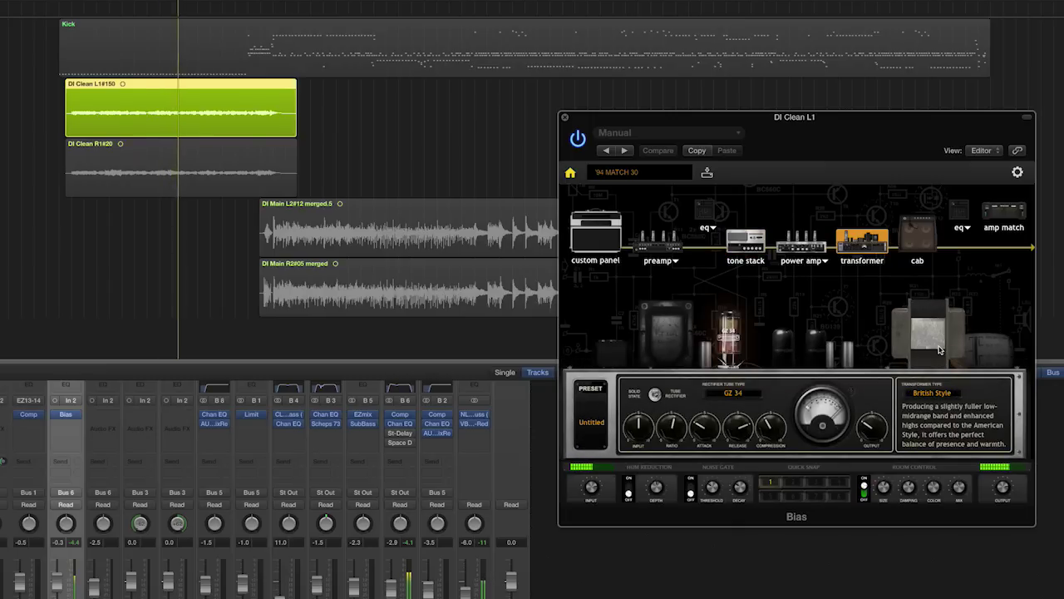
pyautogui.click(933, 343)
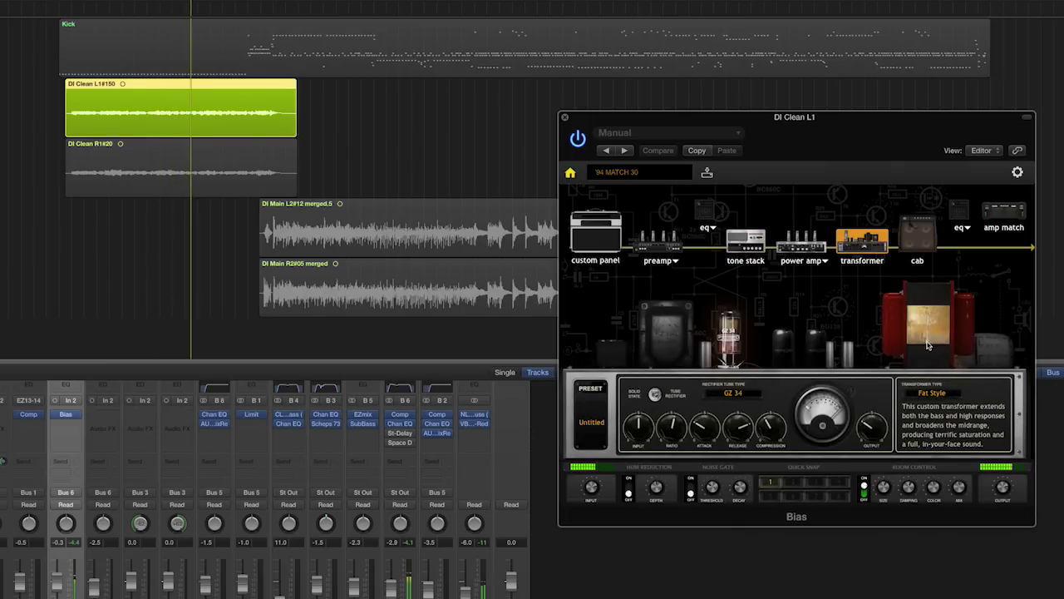
# Step: On the amp's custom panel, raise the Bass and fine-tune the other tone knobs, finishing by stopping playback
pyautogui.click(595, 234)
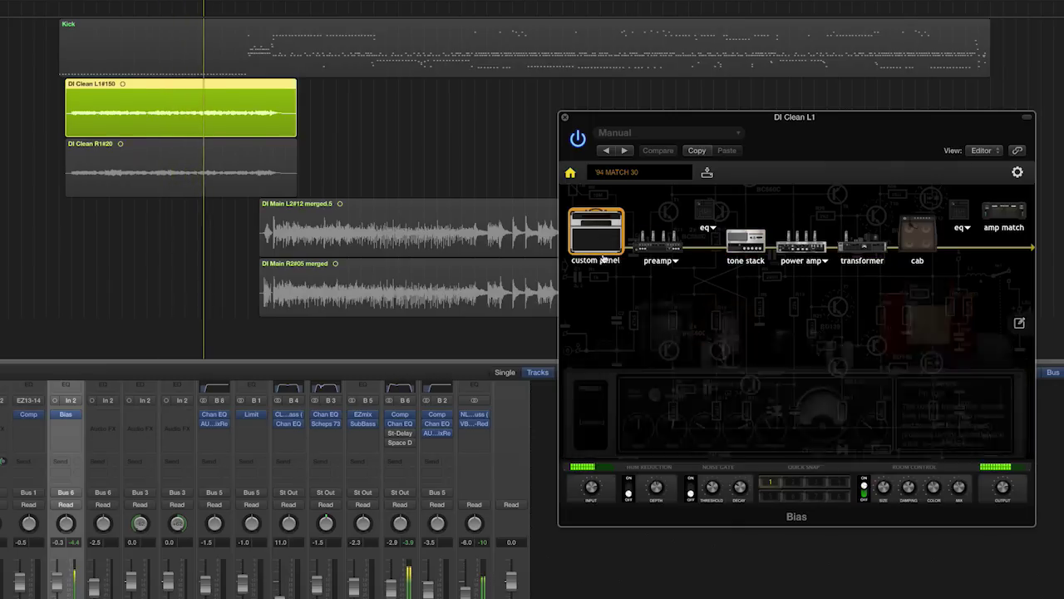
pyautogui.moveTo(887, 409); pyautogui.dragTo(887, 414)
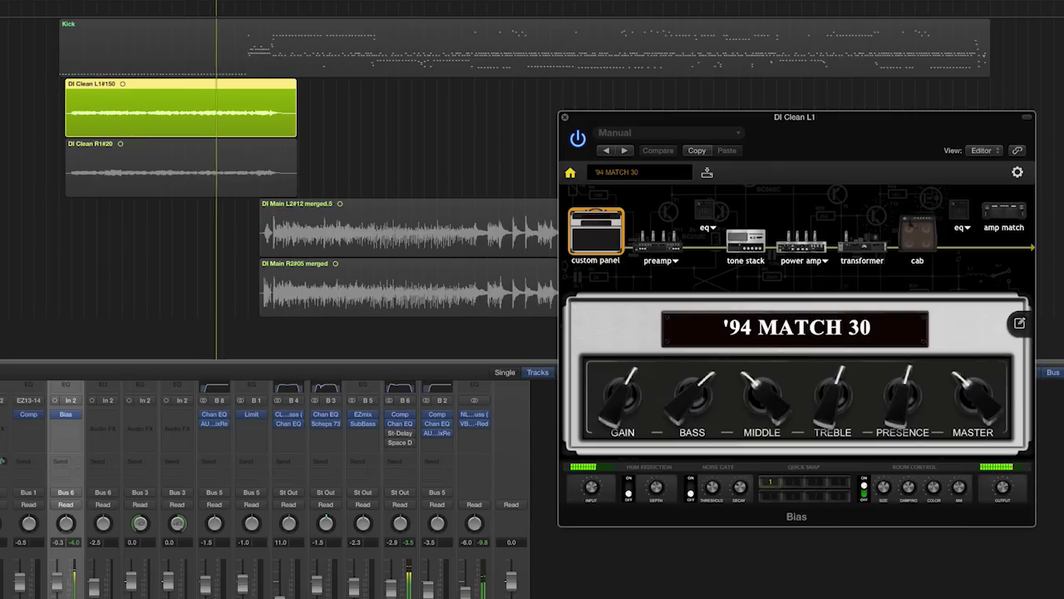
pyautogui.moveTo(701, 408); pyautogui.dragTo(701, 392)
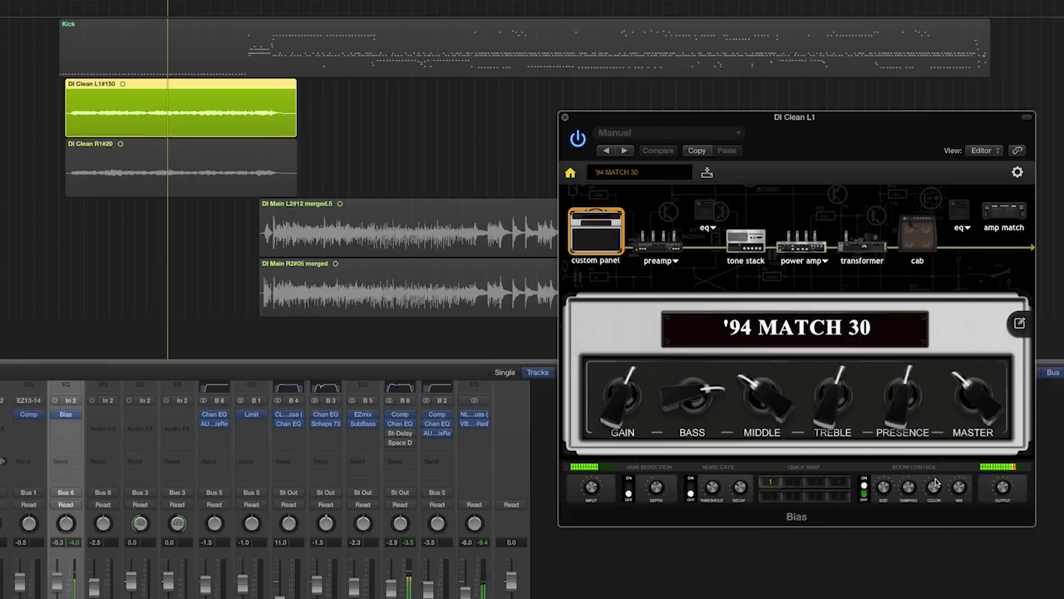
pyautogui.press('space')
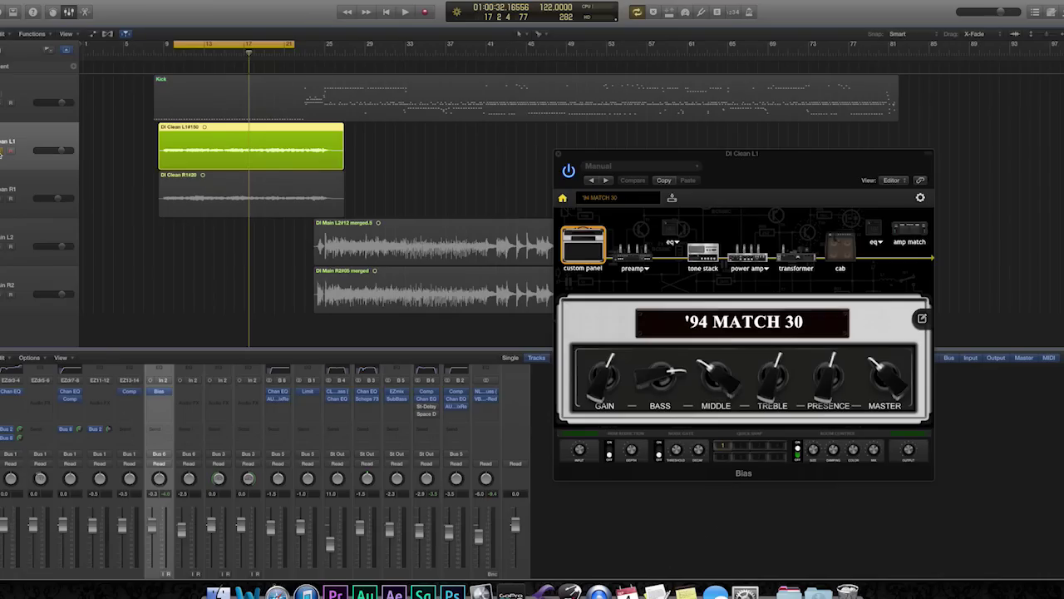
# Step: Play both clean guitars in the full mix from about bar 8, with L1 unsoloed, R1 unmuted and the cycle range off
pyautogui.click(1, 154)
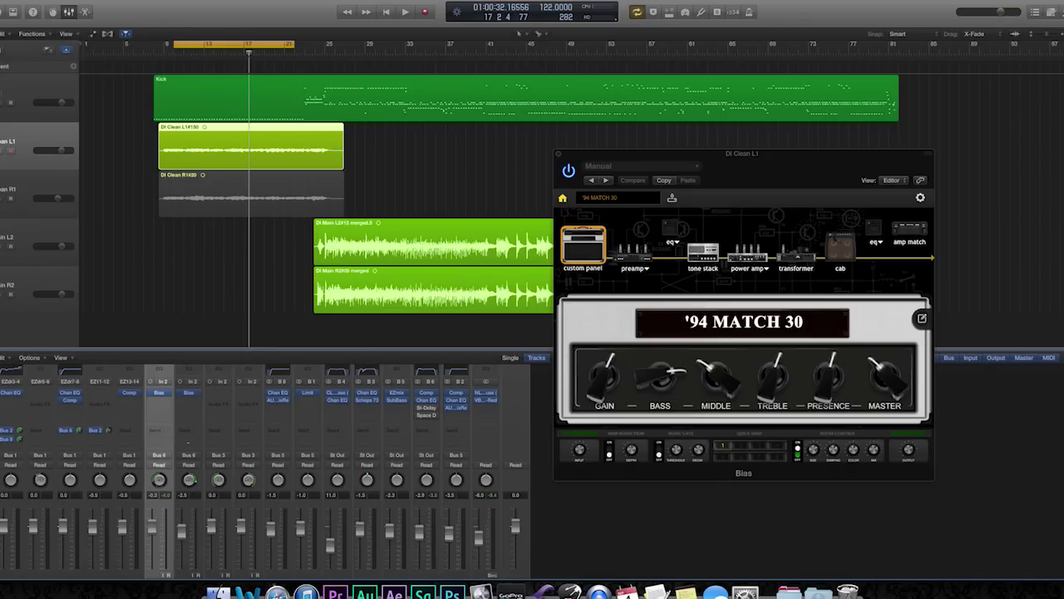
pyautogui.moveTo(174, 46); pyautogui.dragTo(154, 45)
pyautogui.click(1, 197)
pyautogui.click(273, 46)
pyautogui.click(153, 53)
pyautogui.press('space')
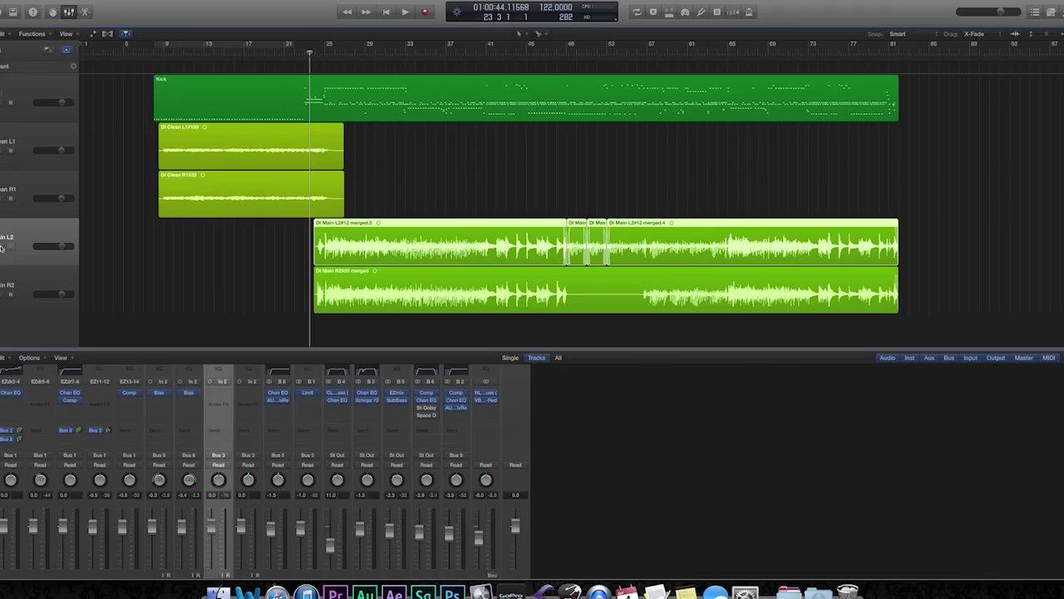
# Step: Solo the DI Main L2 track and audition its unprocessed signal from about bar 25
pyautogui.hotkey('ctrl', 's')
pyautogui.moveTo(310, 55); pyautogui.dragTo(329, 54)
pyautogui.press('space')
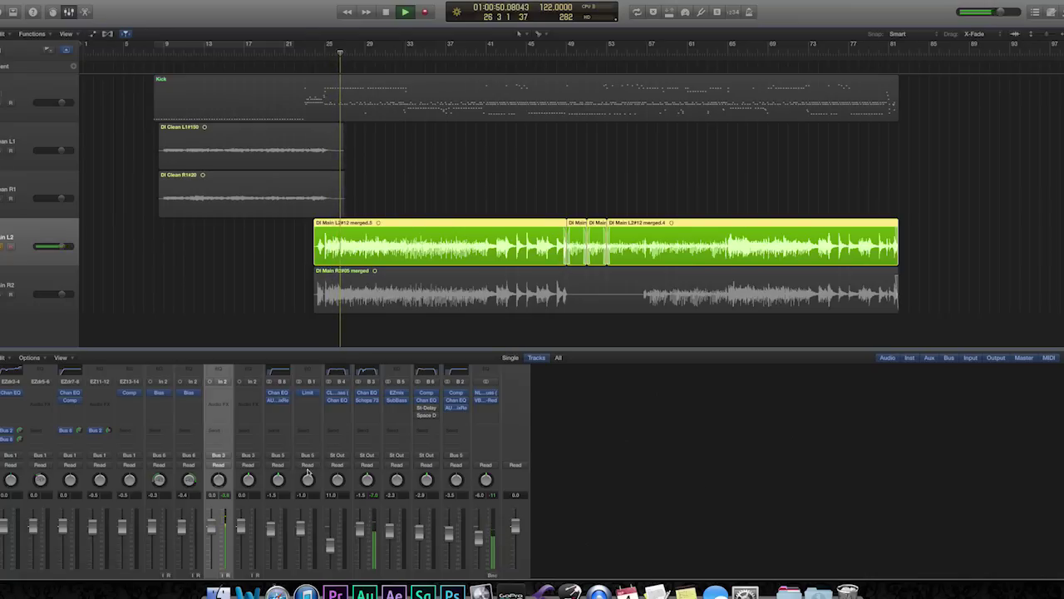
pyautogui.scroll(-1, 247, 451)
pyautogui.scroll(1, 247, 450)
pyautogui.scroll(1, 250, 449)
pyautogui.press('space')
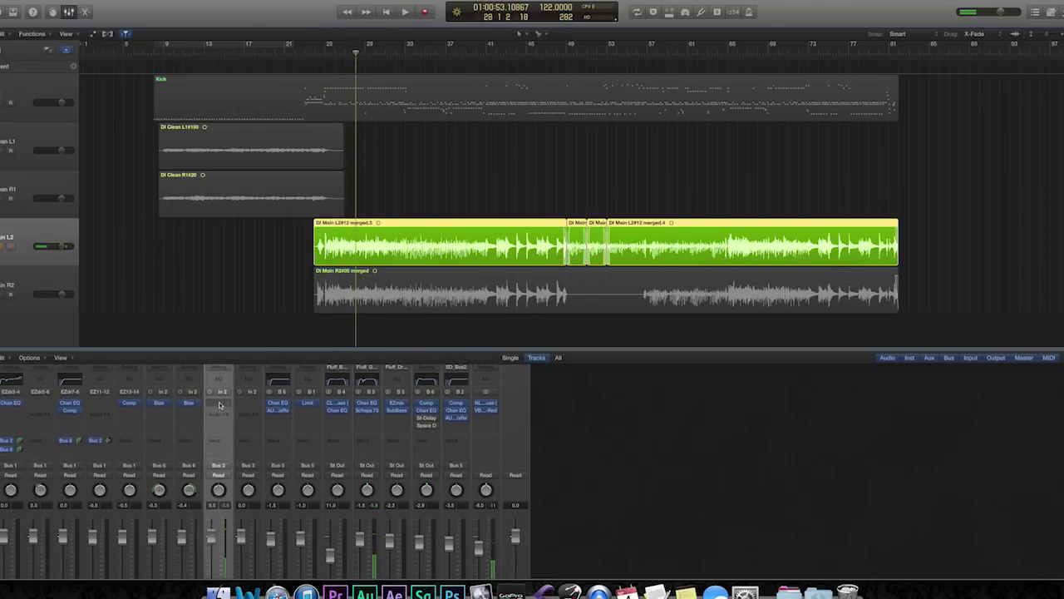
# Step: Insert the mono PositiveGrid Bias plug-in on the DI Main L2 channel and place its window clear of the mixer
pyautogui.click(221, 405)
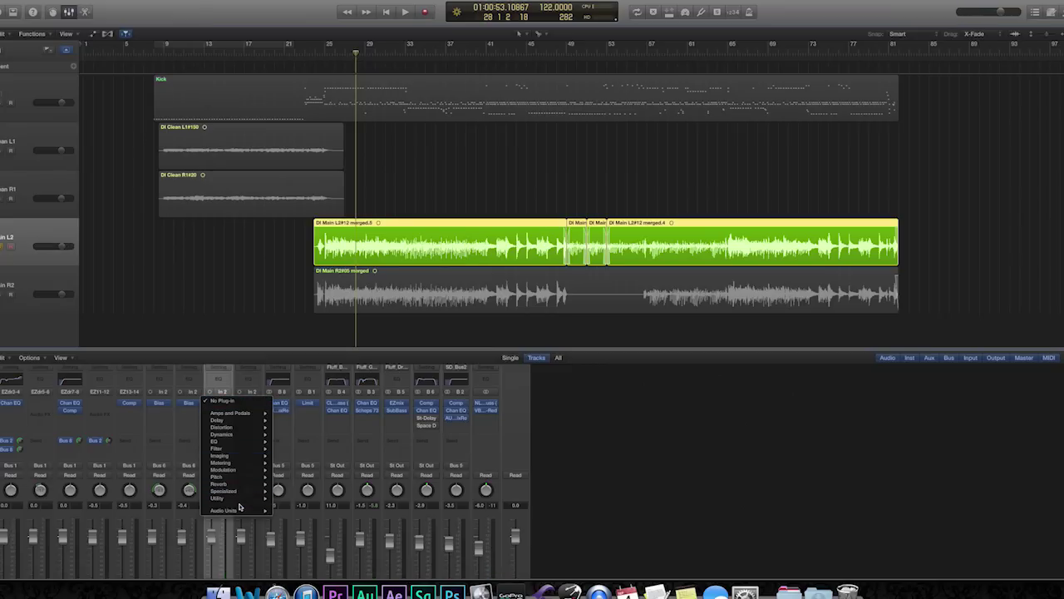
pyautogui.moveTo(239, 513)
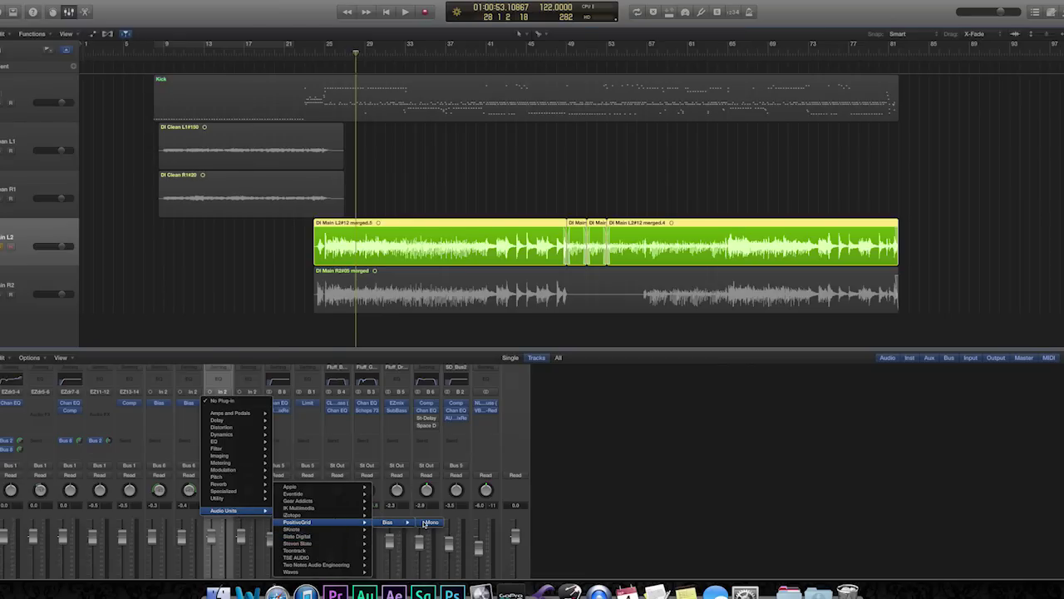
pyautogui.click(427, 522)
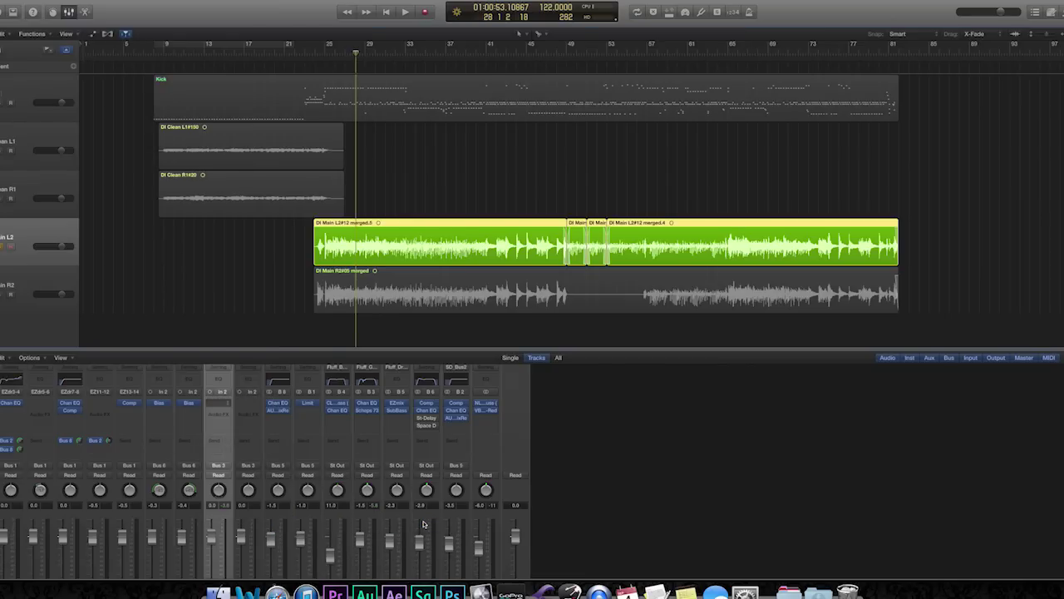
pyautogui.moveTo(364, 43); pyautogui.dragTo(854, 143)
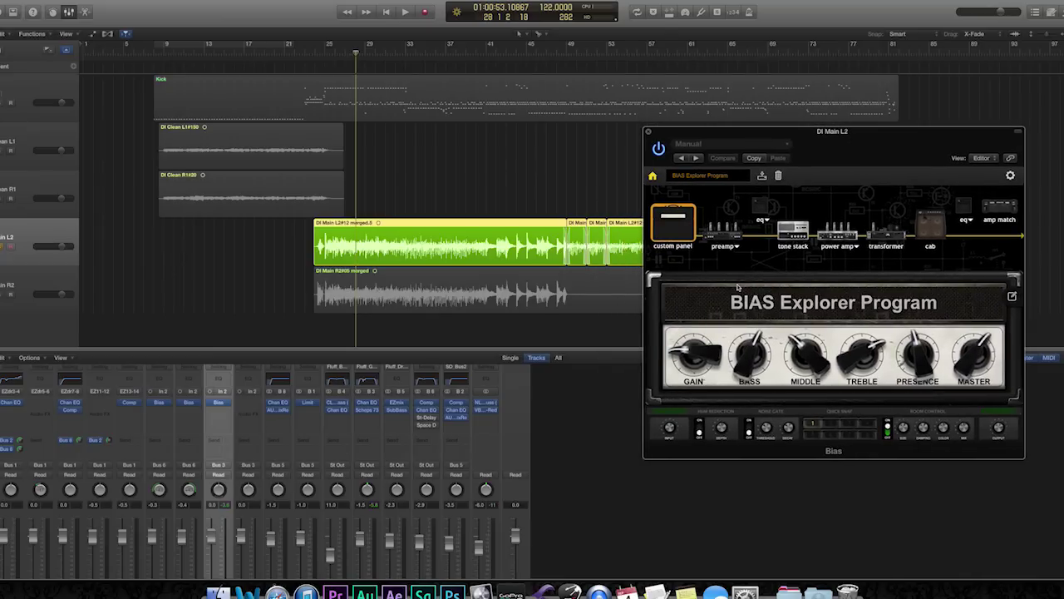
# Step: Load the Triple Treadplate amp from the Metal category and loop playback over the eight bars starting at bar 27
pyautogui.click(708, 178)
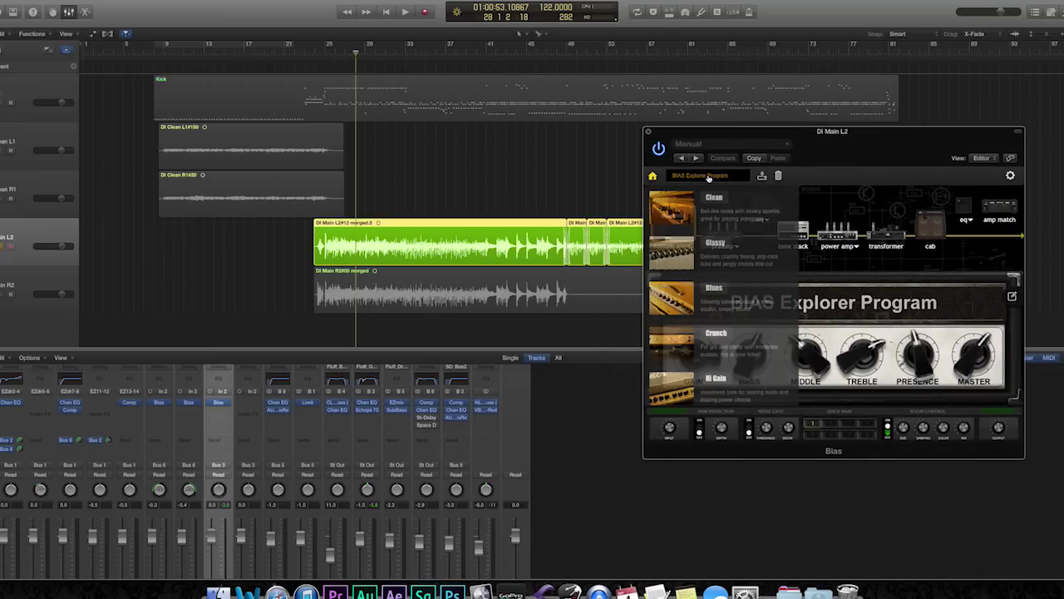
pyautogui.moveTo(731, 333)
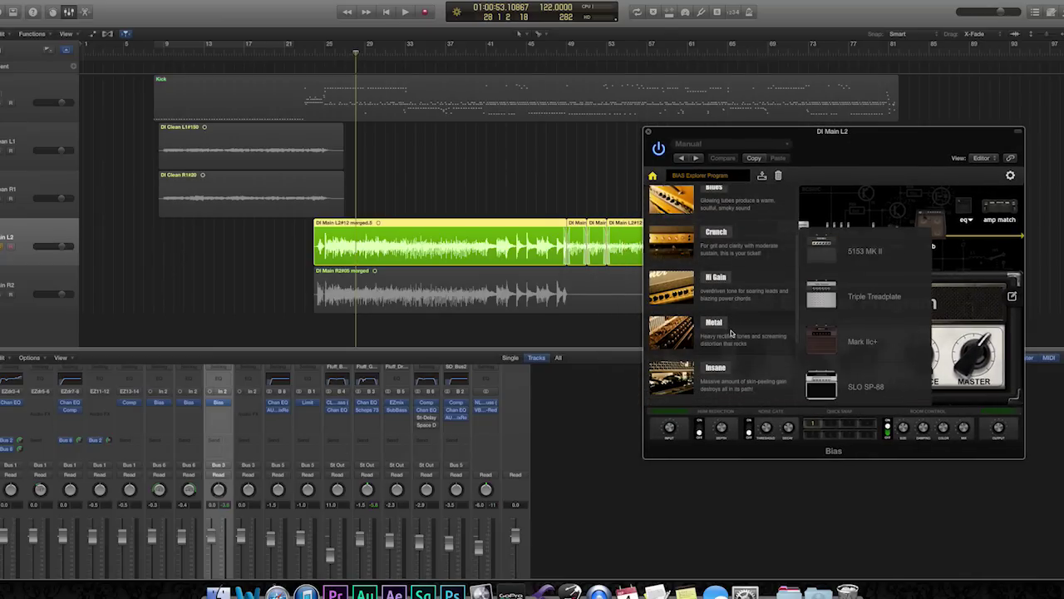
pyautogui.click(872, 309)
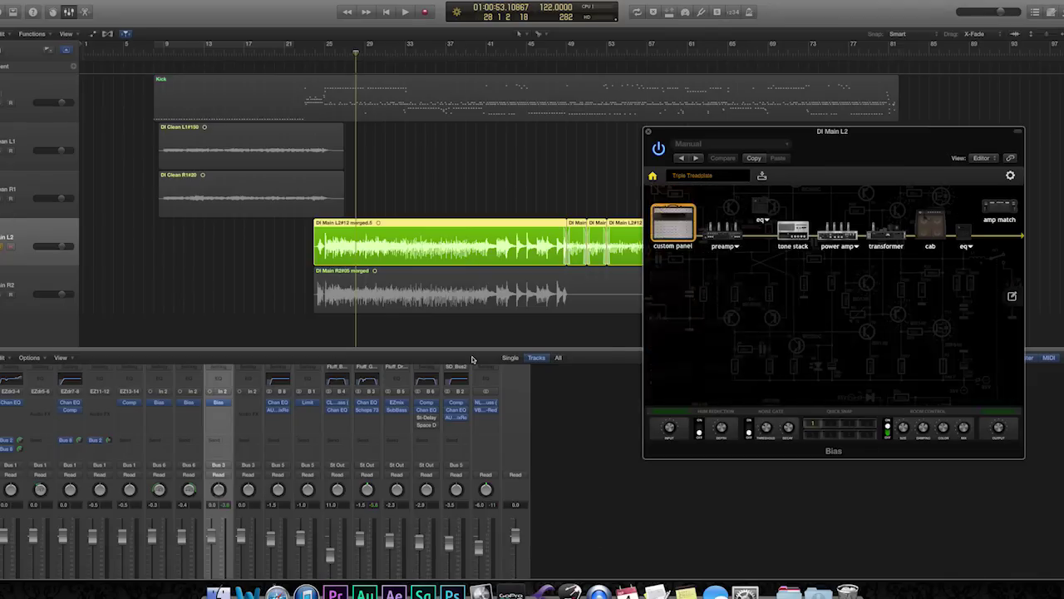
pyautogui.moveTo(345, 48); pyautogui.dragTo(449, 82)
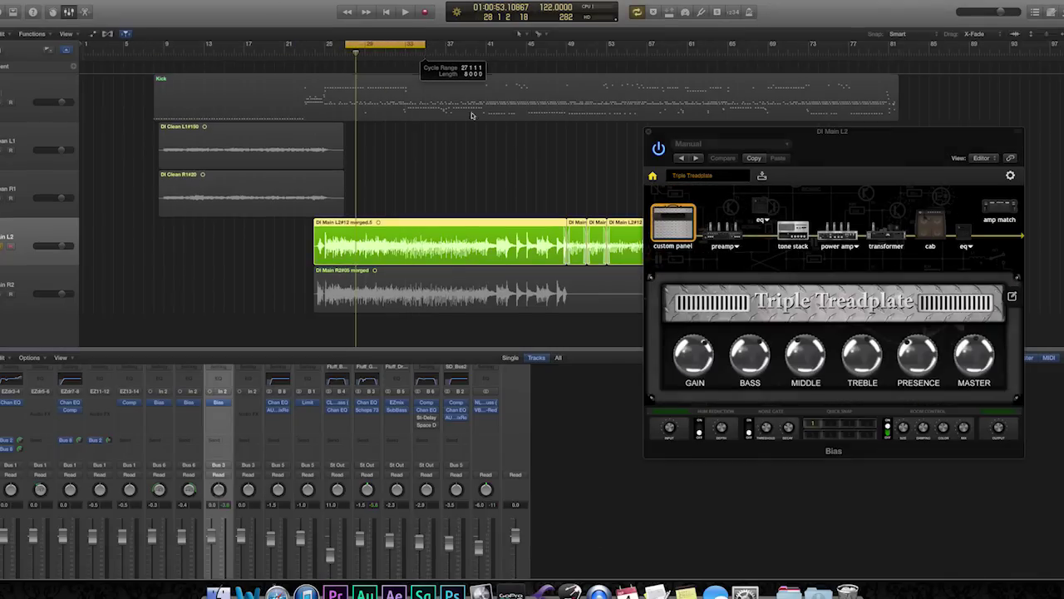
pyautogui.press('space')
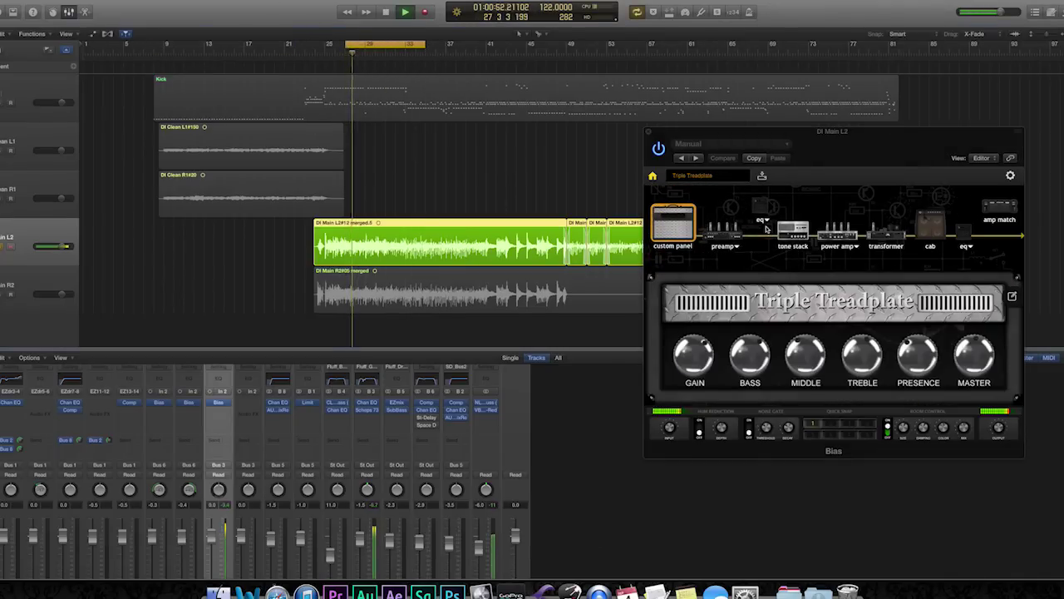
# Step: Switch off the room control, lower the amp's Master knob and clear the DI Main L2 channel's clipped peak reading
pyautogui.click(804, 361)
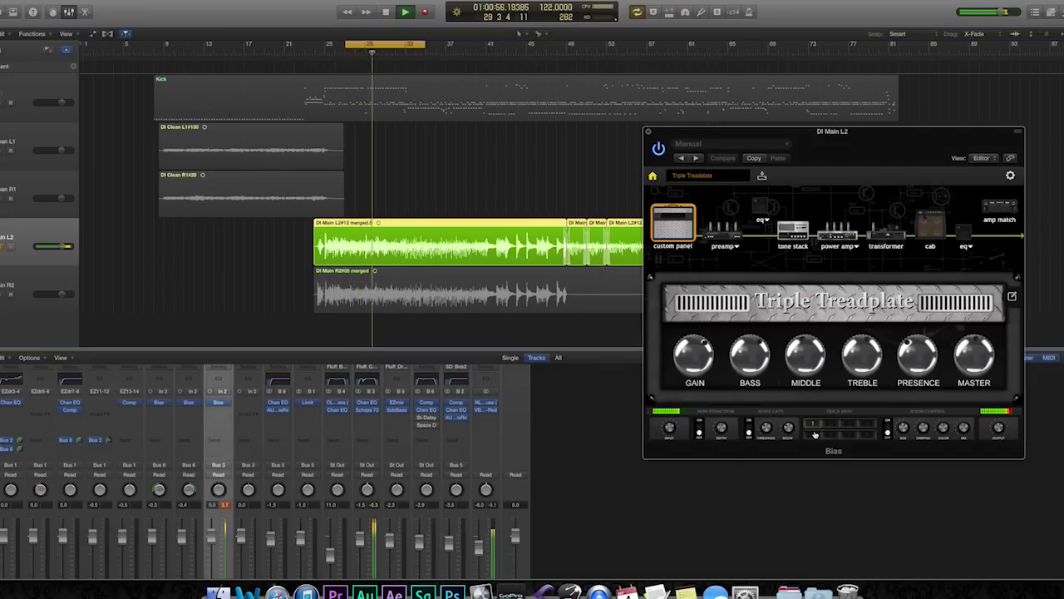
pyautogui.click(371, 506)
pyautogui.moveTo(974, 355); pyautogui.dragTo(974, 370)
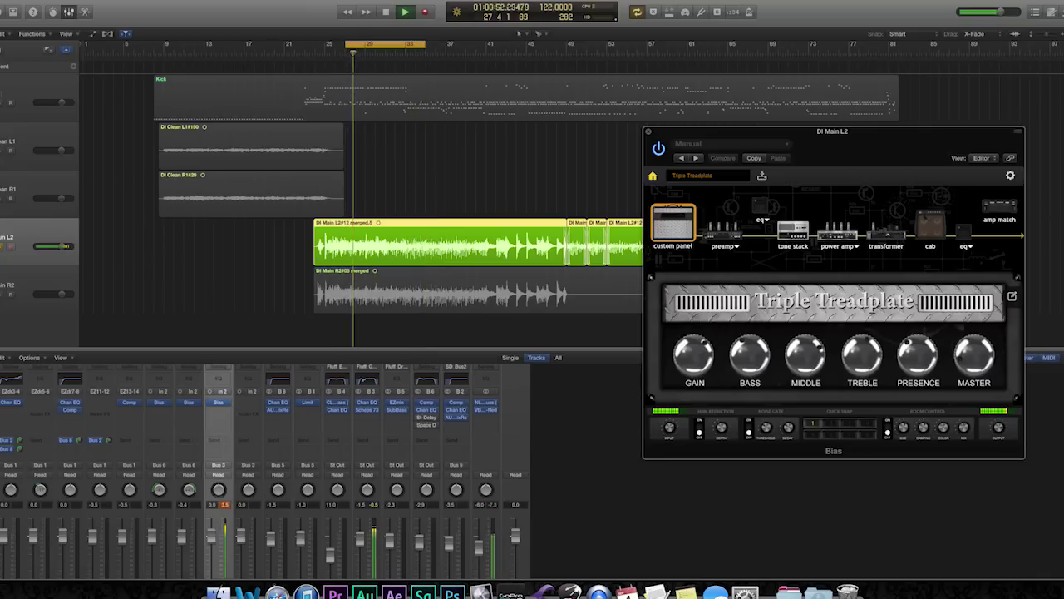
pyautogui.click(728, 508)
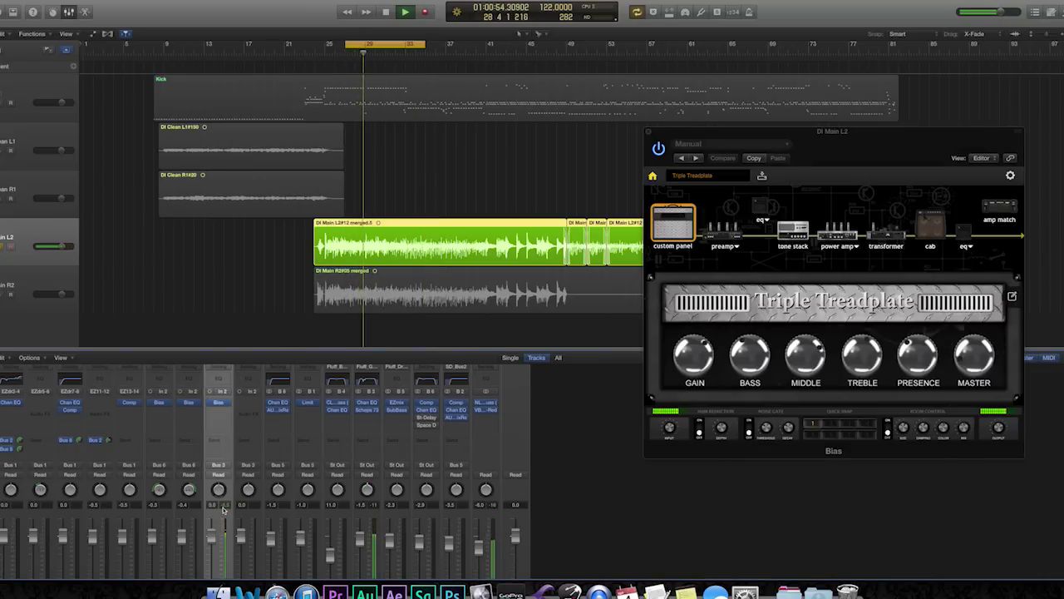
pyautogui.click(888, 457)
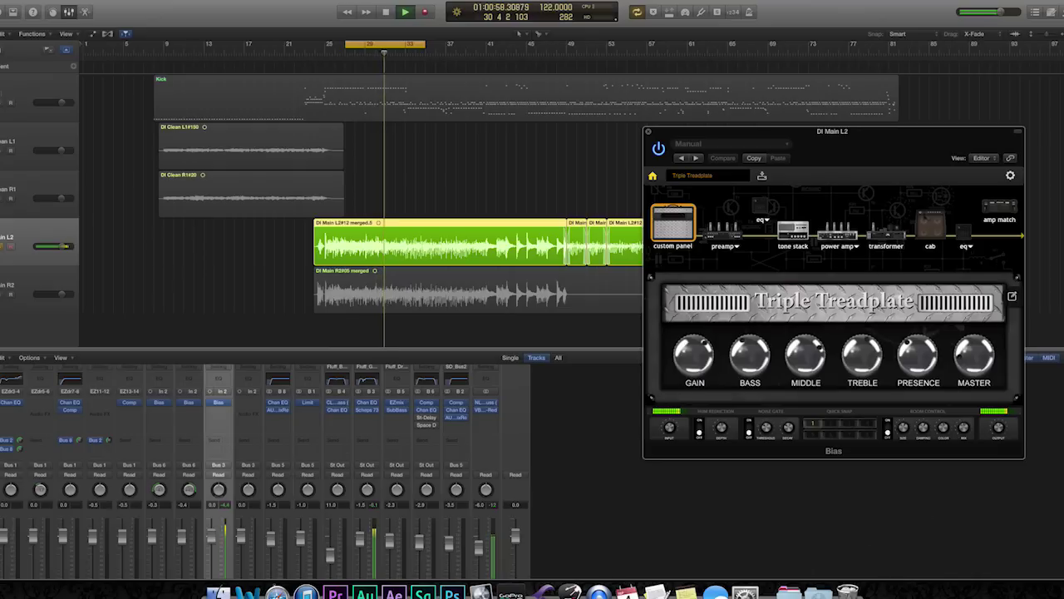
# Step: Examine the Triple Treadplate's preamp, tone stack, power amp, transformer and cab modules while the loop plays
pyautogui.click(724, 231)
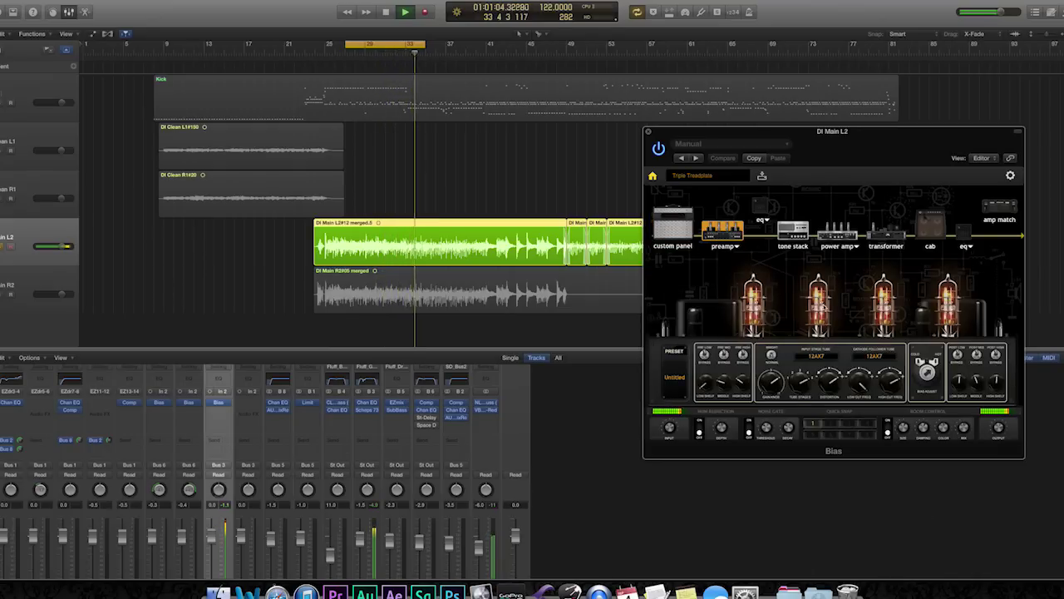
pyautogui.click(792, 232)
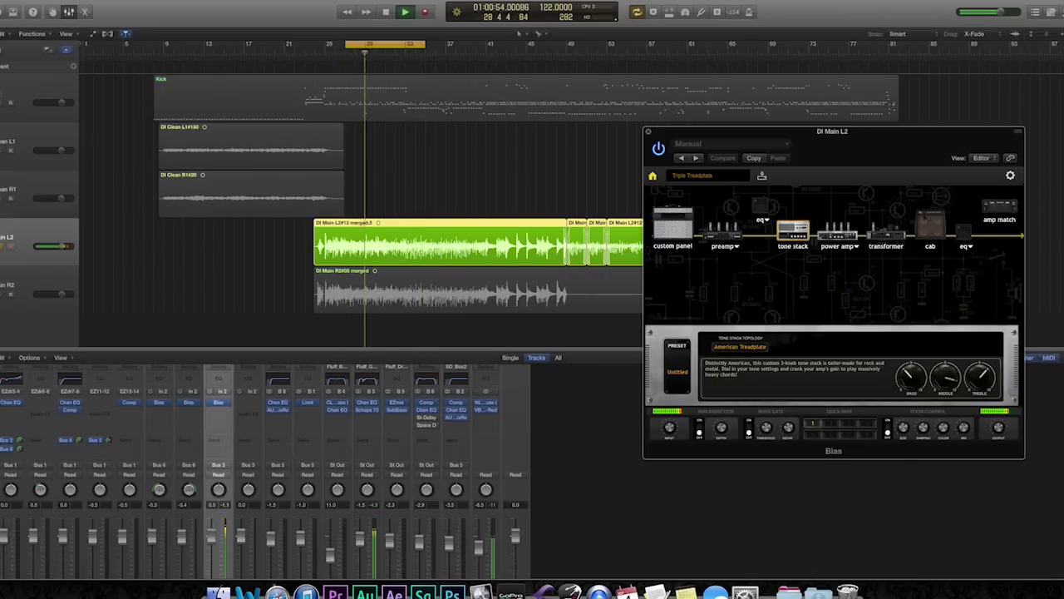
pyautogui.click(838, 233)
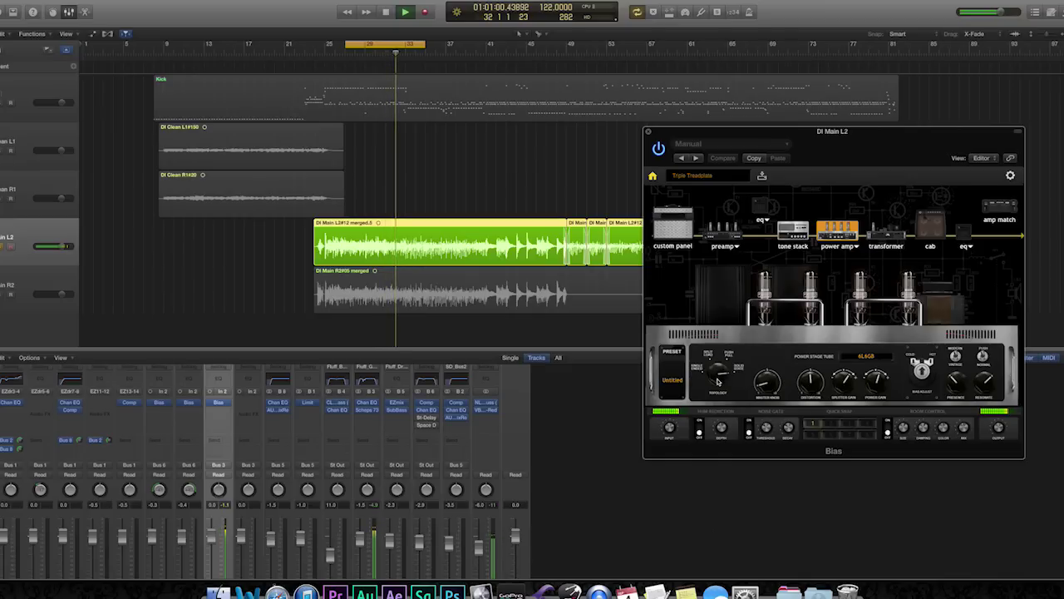
pyautogui.click(888, 236)
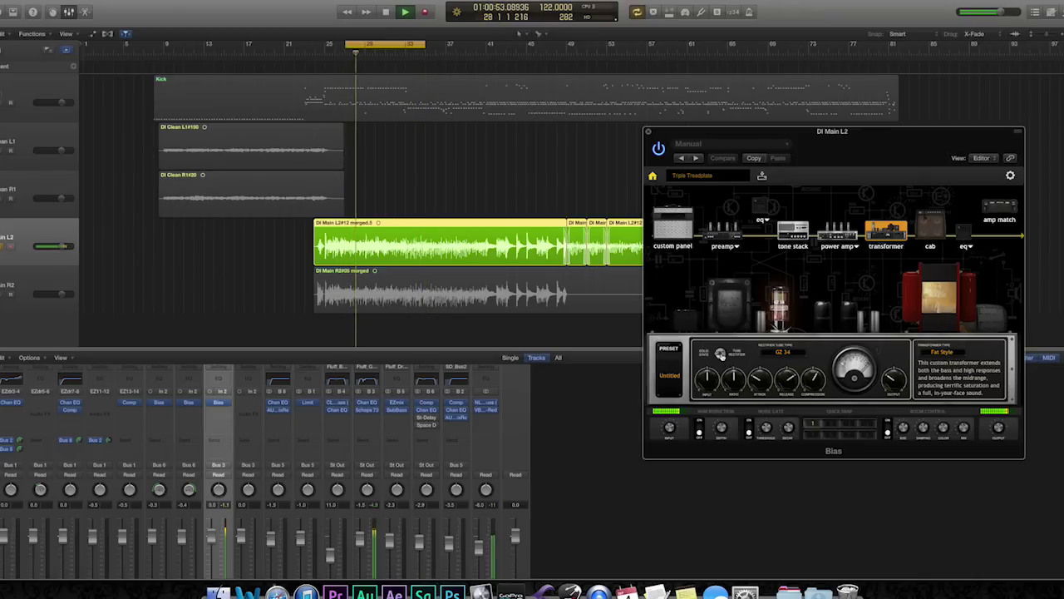
pyautogui.click(932, 225)
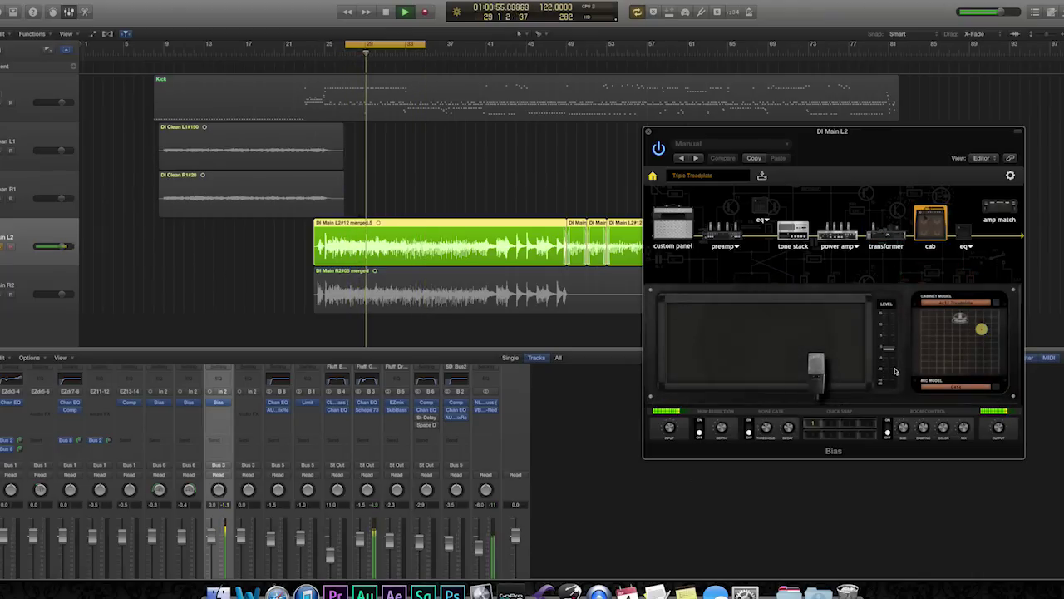
# Step: Shift the microphone slightly left across the Triple Treadplate's cab, and close the plug-in window with playback stopped
pyautogui.click(936, 308)
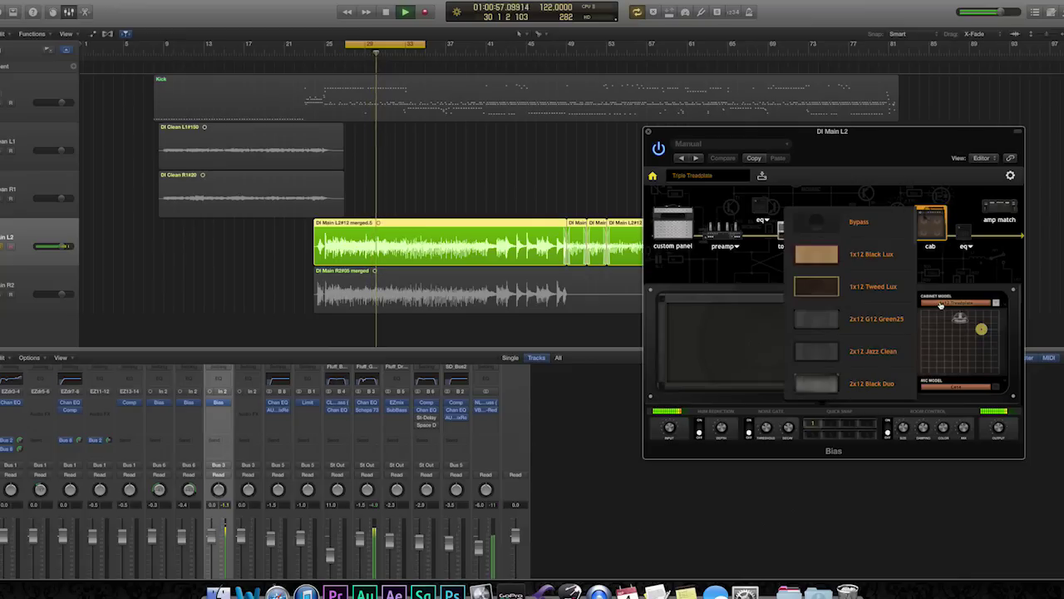
pyautogui.click(846, 350)
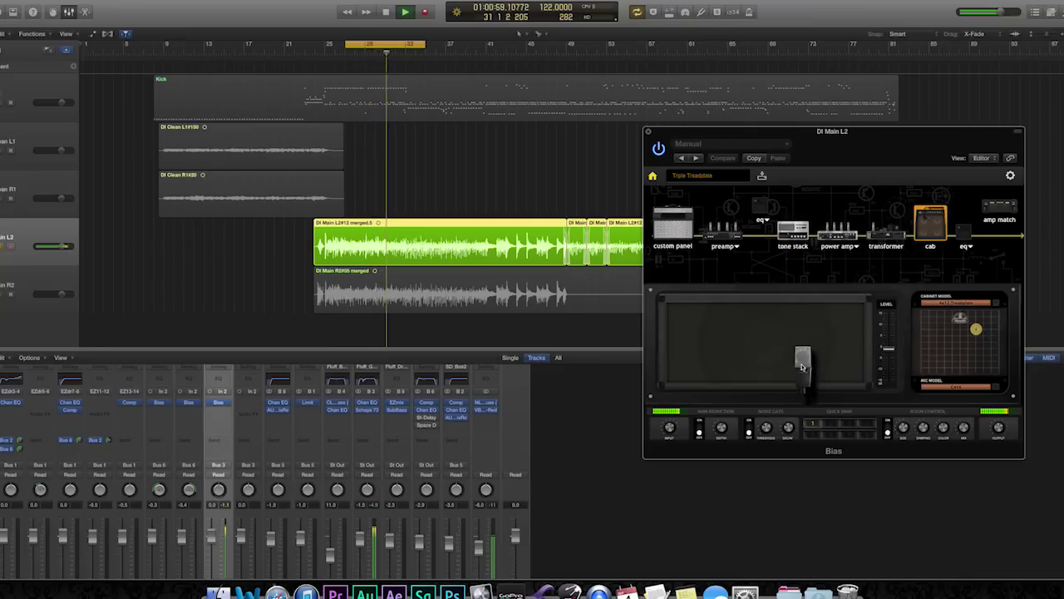
pyautogui.click(673, 225)
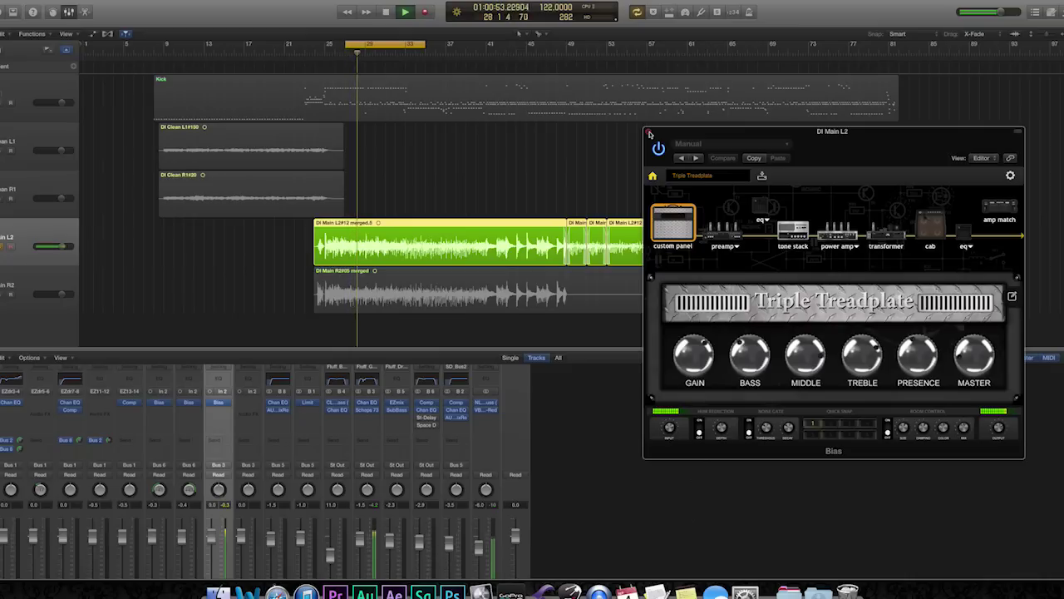
pyautogui.click(266, 1)
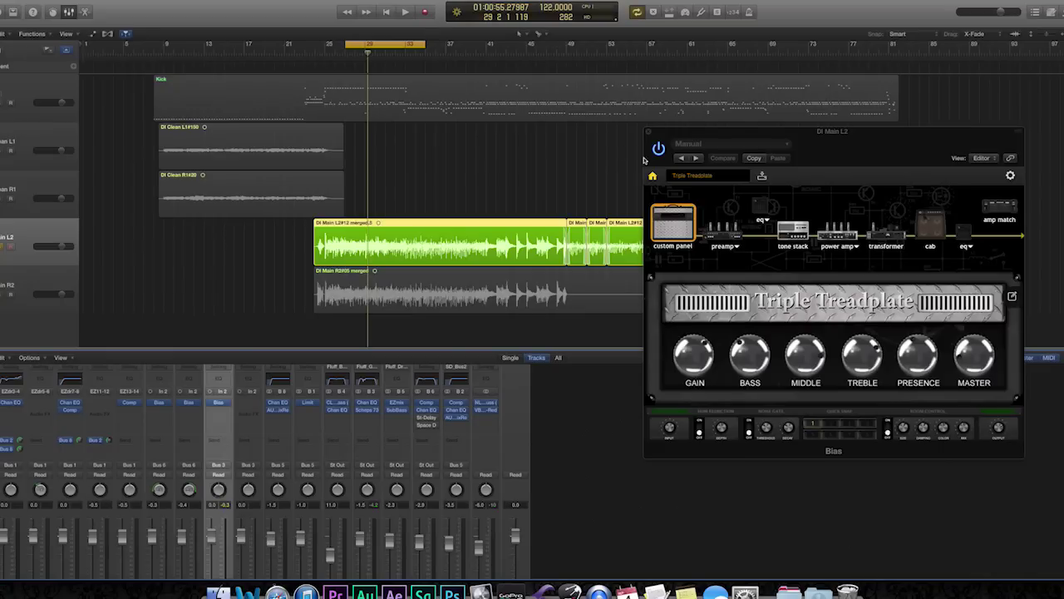
pyautogui.click(650, 134)
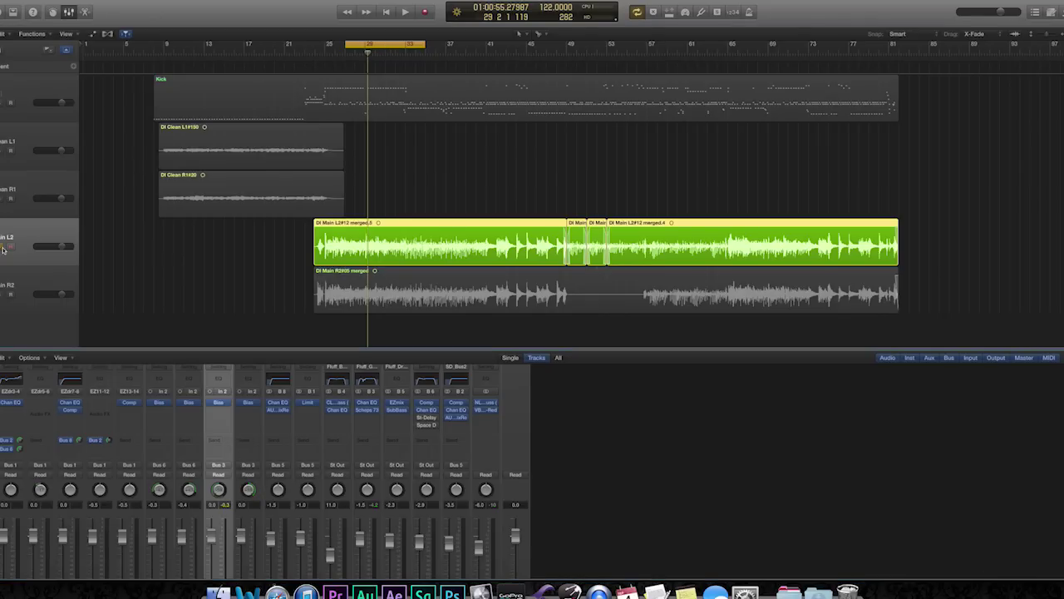
# Step: Take the DI Main L2 track out of solo, switch off cycling and play the full mix from about bar 22
pyautogui.press('super+a')
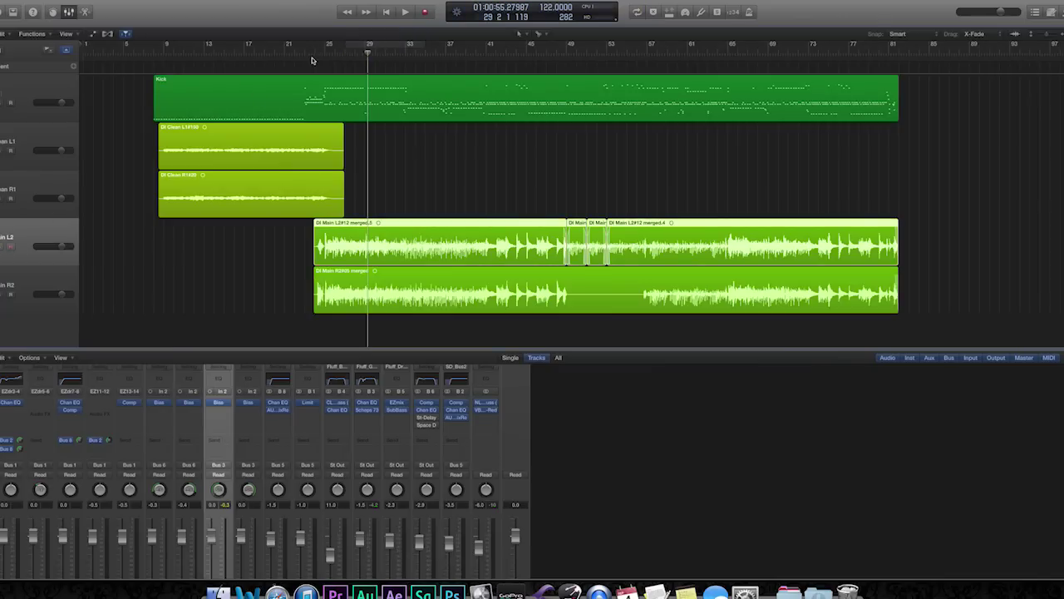
pyautogui.click(296, 53)
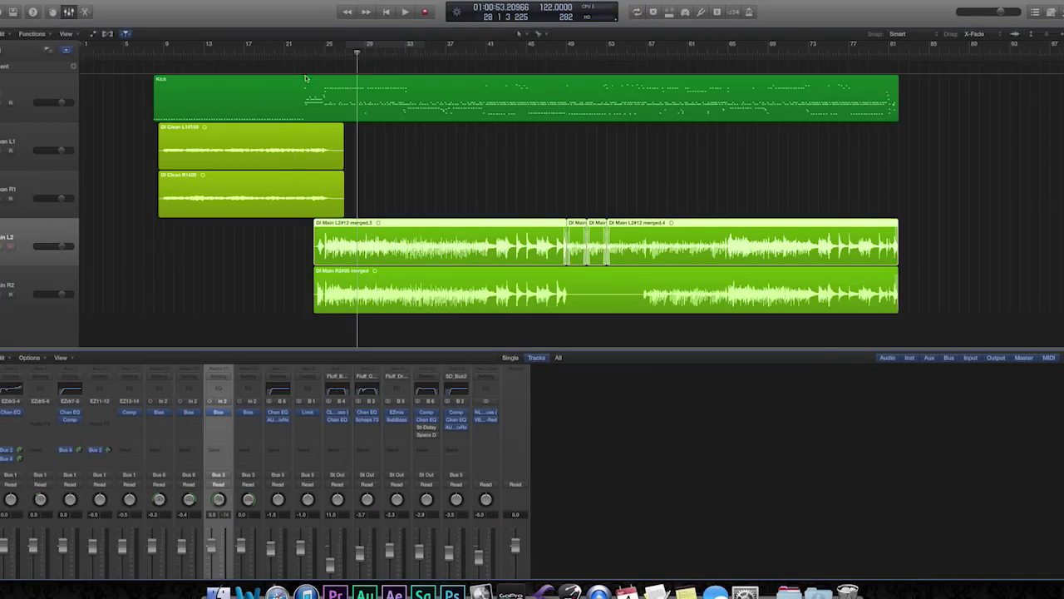
pyautogui.press('space')
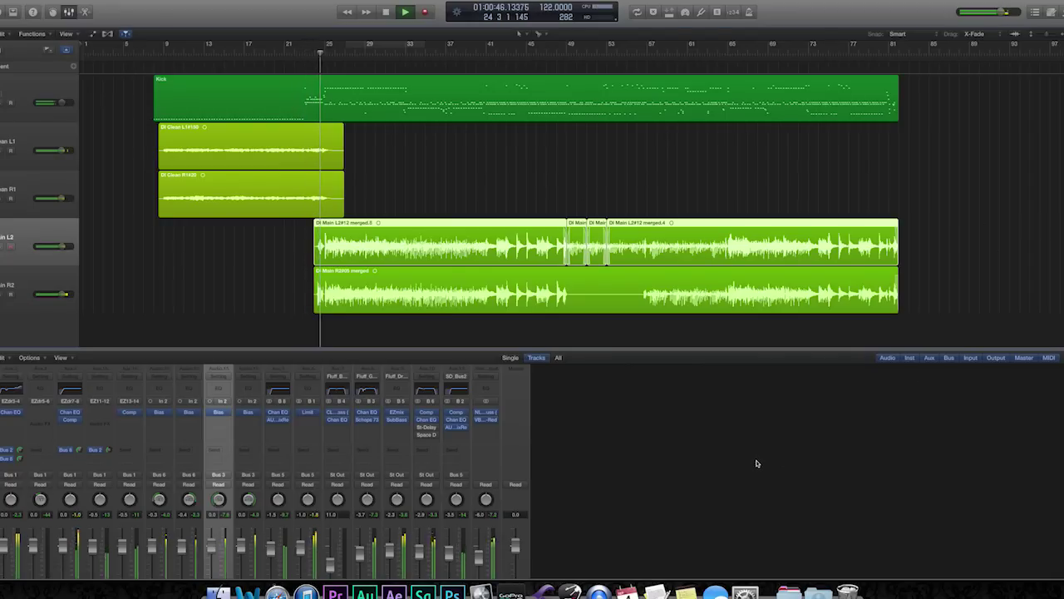
pyautogui.scroll(-3, 366, 529)
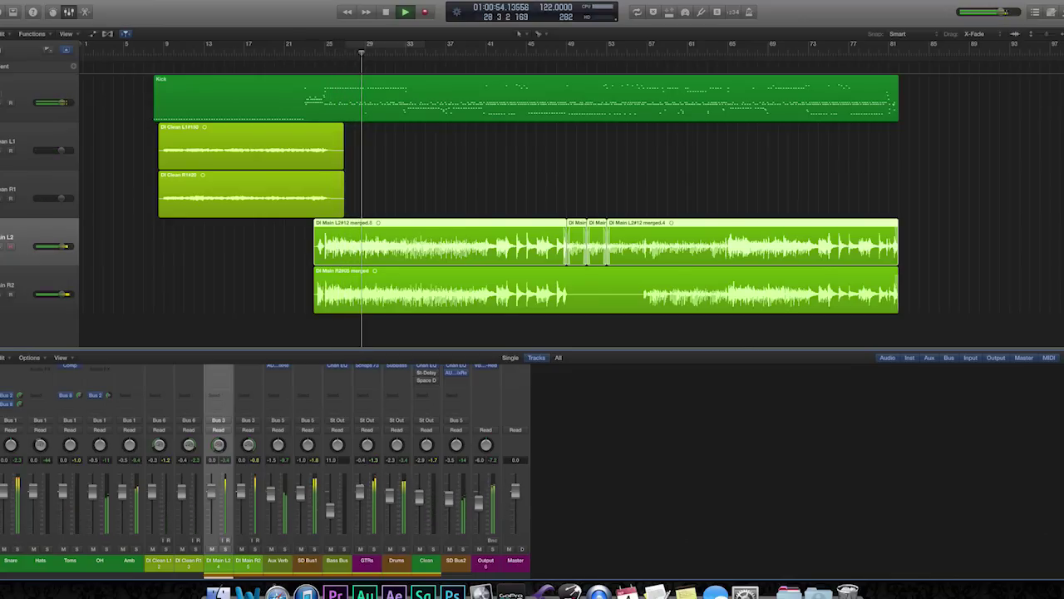
pyautogui.scroll(5, 673, 506)
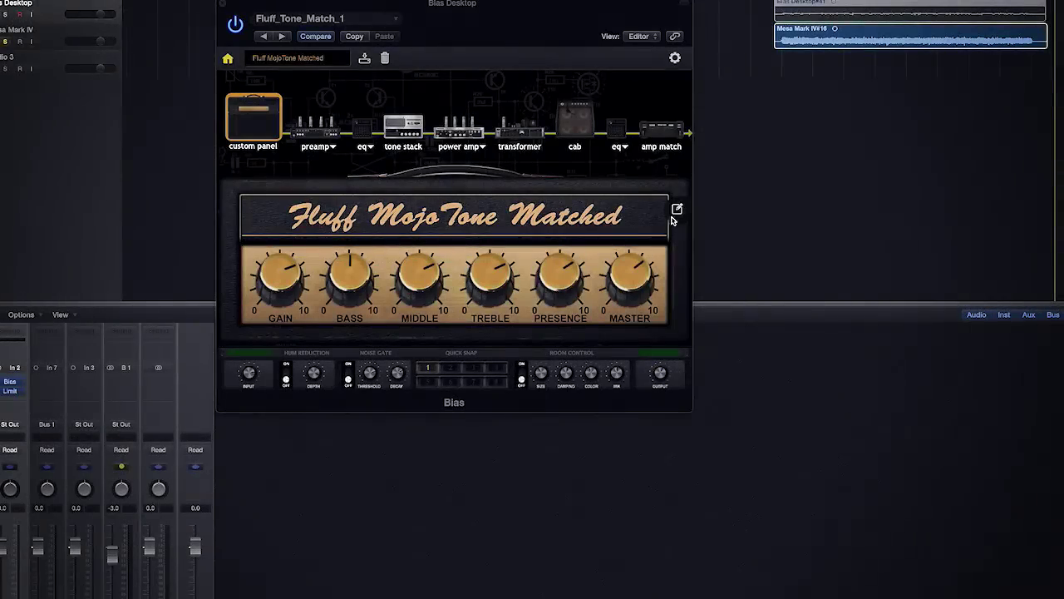
# Step: Rename the Fluff MojoTone Matched amp's custom panel to Positive Grid Bias
pyautogui.click(677, 208)
pyautogui.tripleClick(612, 103)
pyautogui.write('Positive Grid Mod')
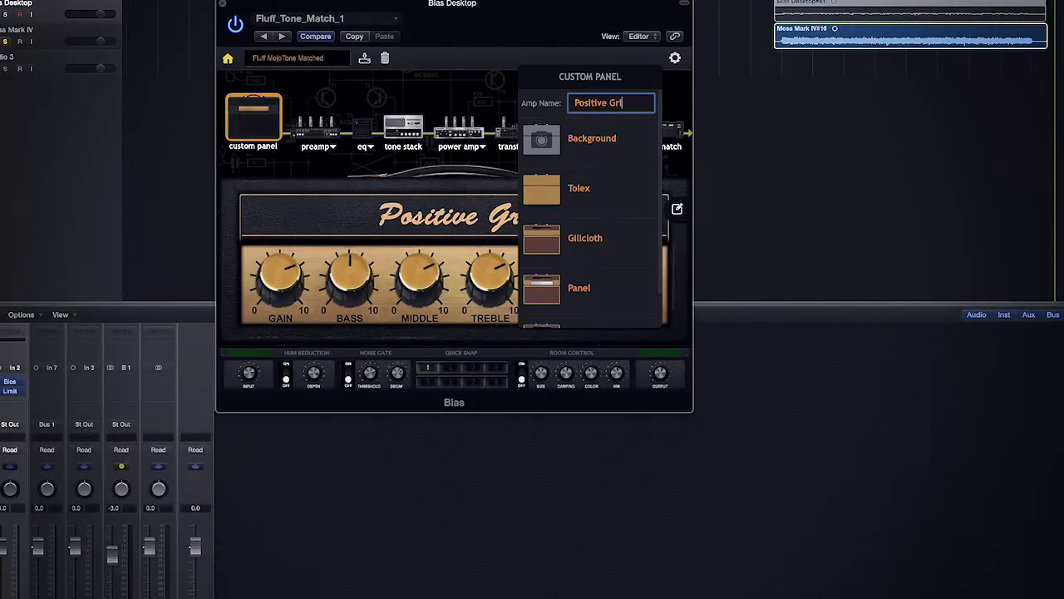
# Step: Load a custom background image for the amp from the RiffsBeardsandGear folder in Dropbox
pyautogui.click(579, 146)
pyautogui.click(366, 83)
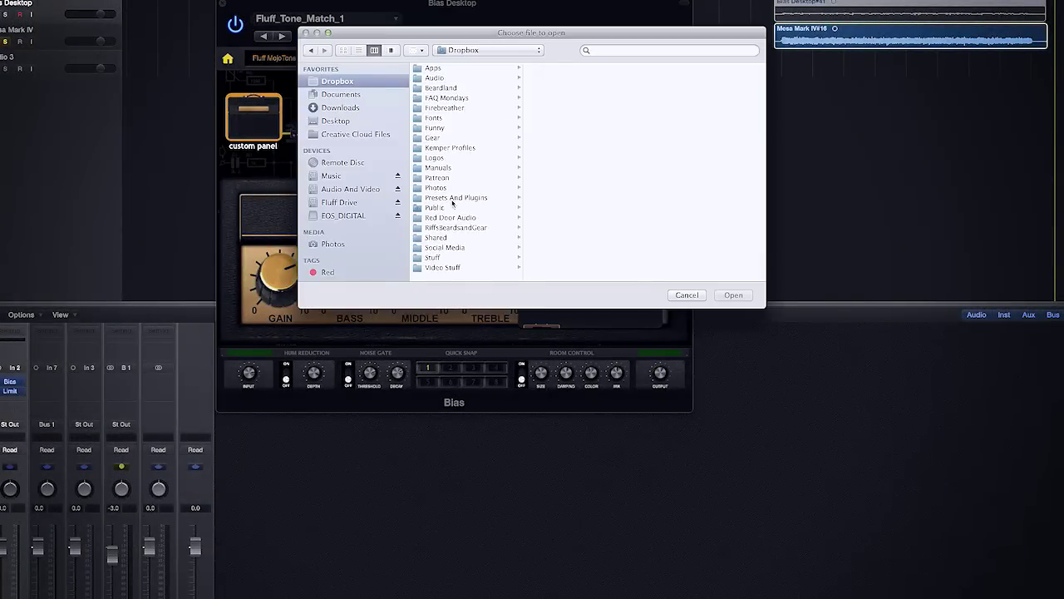
pyautogui.click(446, 228)
pyautogui.click(572, 80)
pyautogui.click(684, 139)
pyautogui.click(731, 295)
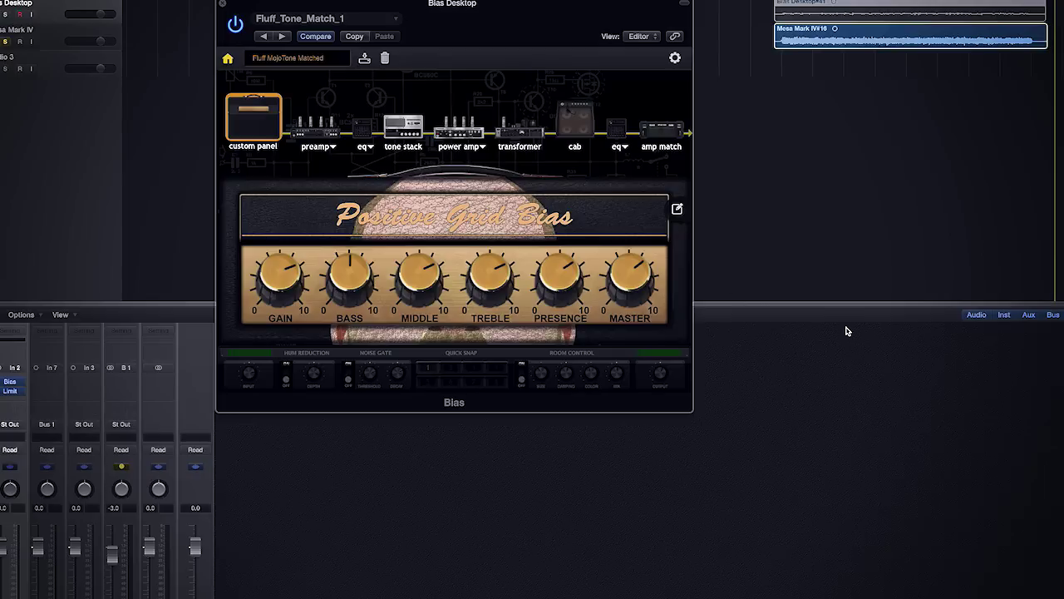
# Step: Browse the amp's Tolex finishes and give it the light grey woven gillcloth
pyautogui.click(677, 209)
pyautogui.click(582, 185)
pyautogui.scroll(-3, 592, 202)
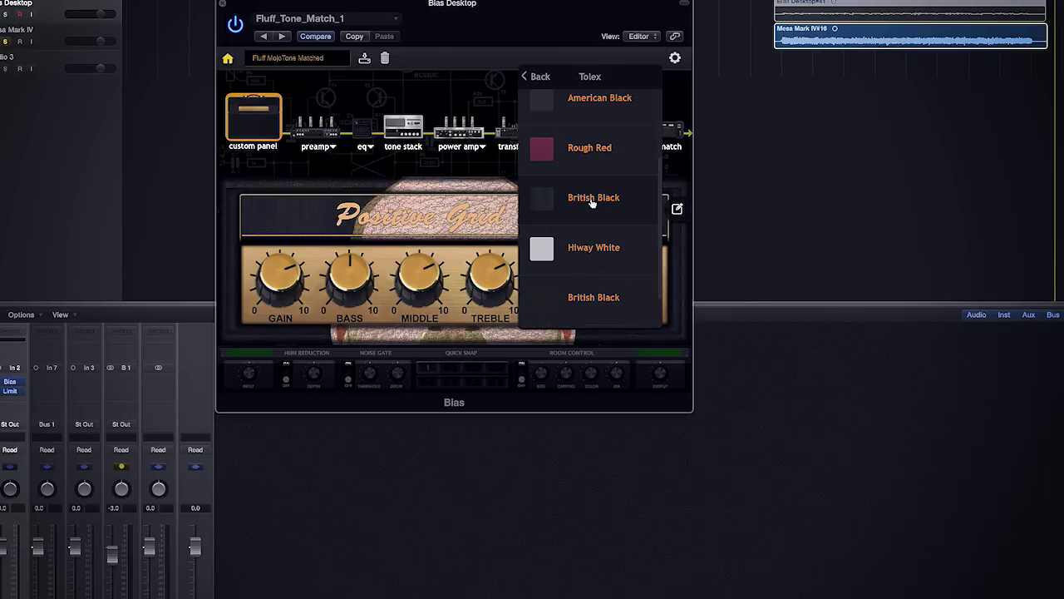
pyautogui.click(539, 80)
pyautogui.click(619, 240)
pyautogui.click(602, 222)
pyautogui.click(540, 79)
# Step: Try the British Orange panel and settle on the American Black panel for the amp
pyautogui.click(589, 279)
pyautogui.scroll(-1, 586, 252)
pyautogui.click(590, 228)
pyautogui.click(592, 277)
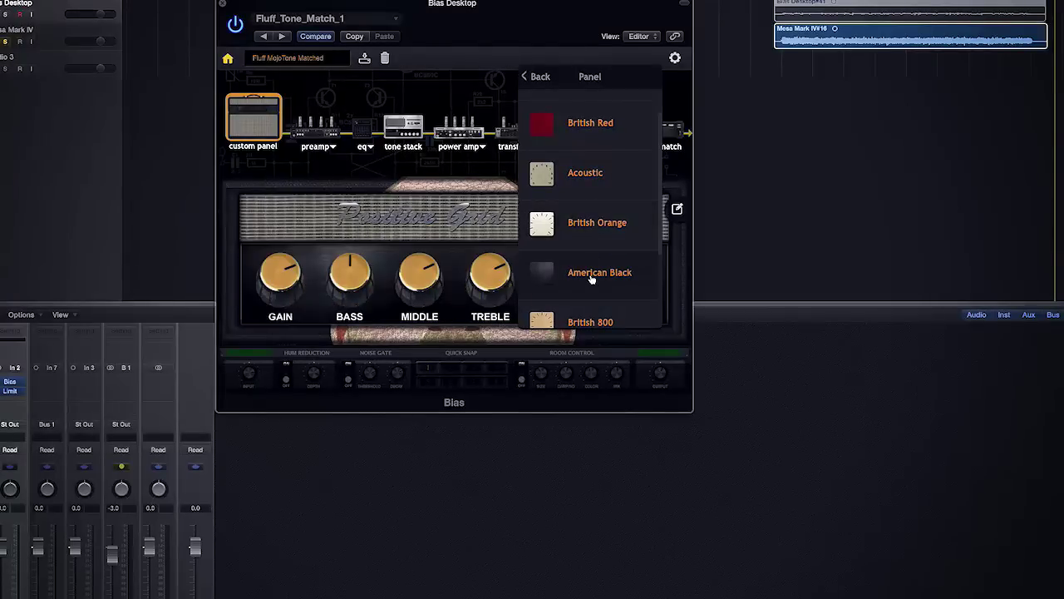
pyautogui.click(547, 80)
# Step: Set the amp's knobs to the American Black style and close the custom panel options
pyautogui.scroll(-2, 594, 283)
pyautogui.click(594, 316)
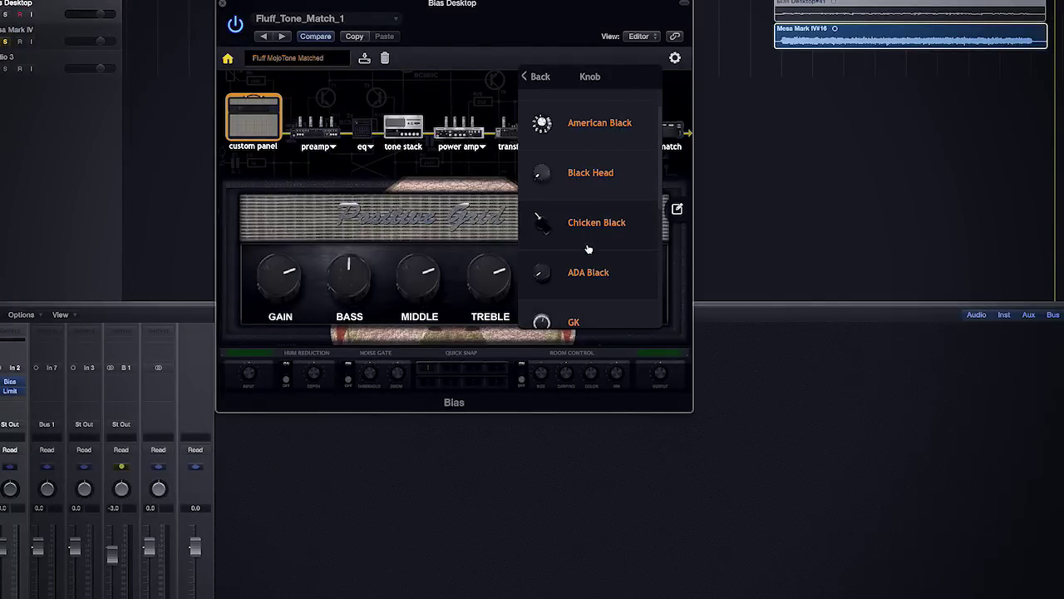
pyautogui.click(588, 173)
pyautogui.click(582, 122)
pyautogui.click(539, 76)
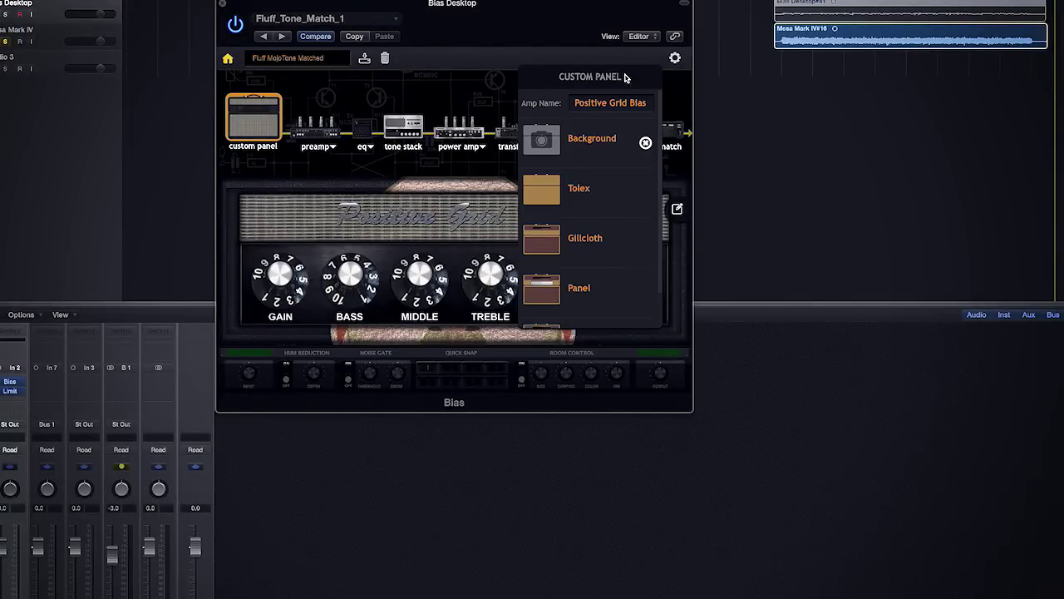
pyautogui.click(677, 209)
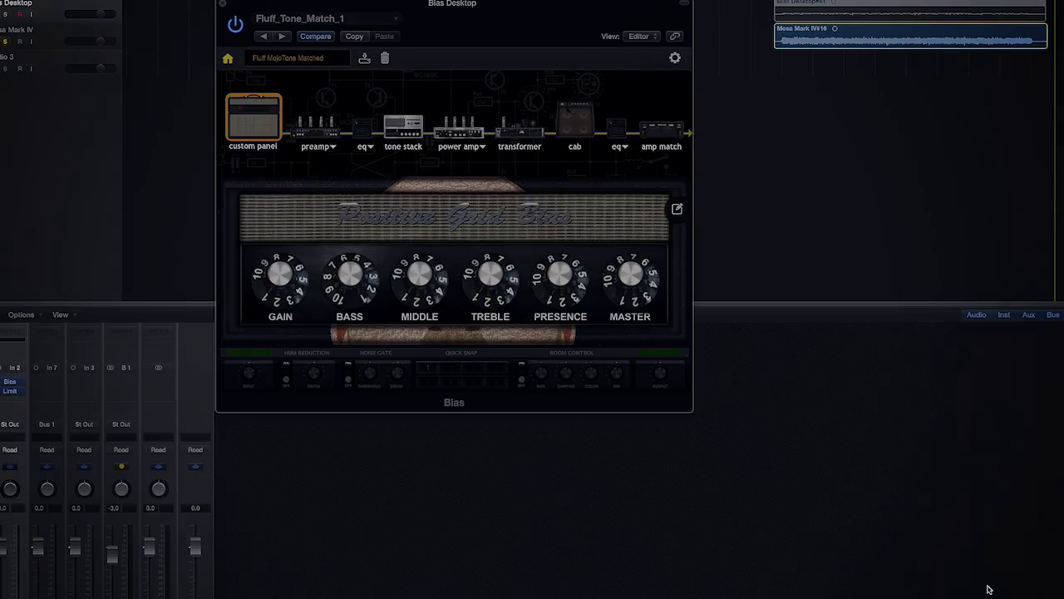